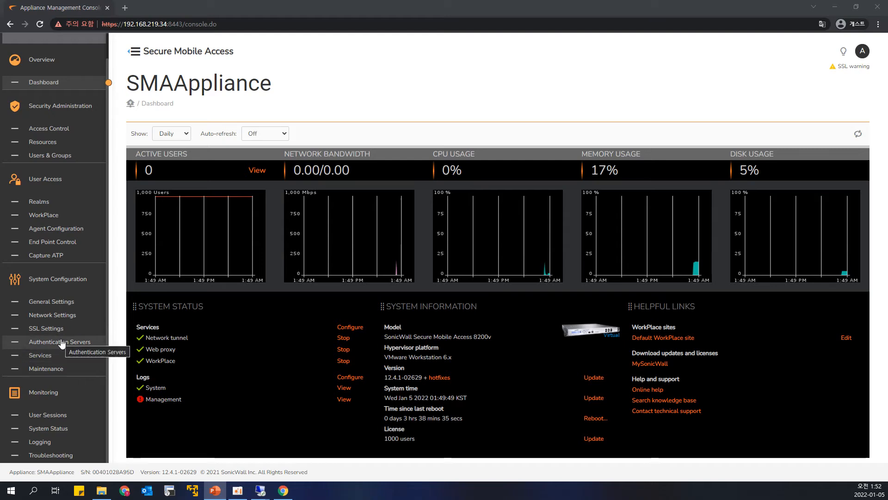
Step: Start a new authentication server that uses the Local users store with username/password credentials
{"action": "left_click", "coordinate": [61, 342]}
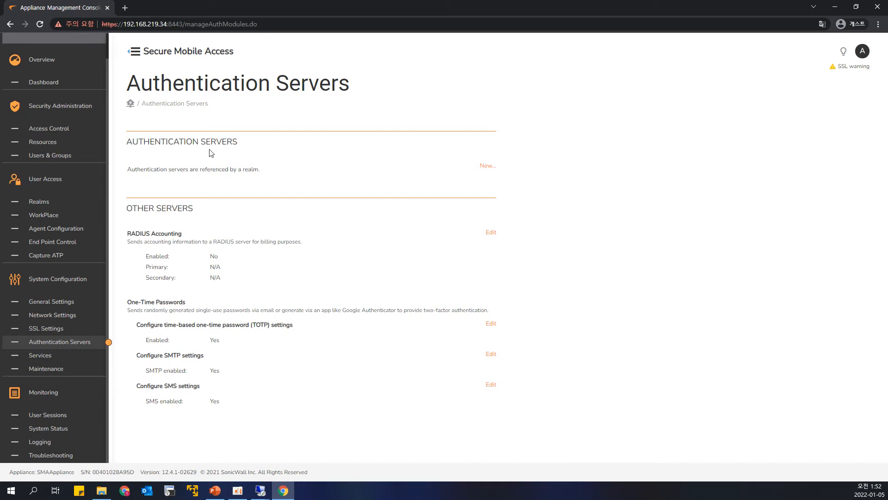
{"action": "left_click_drag", "start_coordinate": [473, 167], "coordinate": [523, 174]}
{"action": "left_click", "coordinate": [487, 166]}
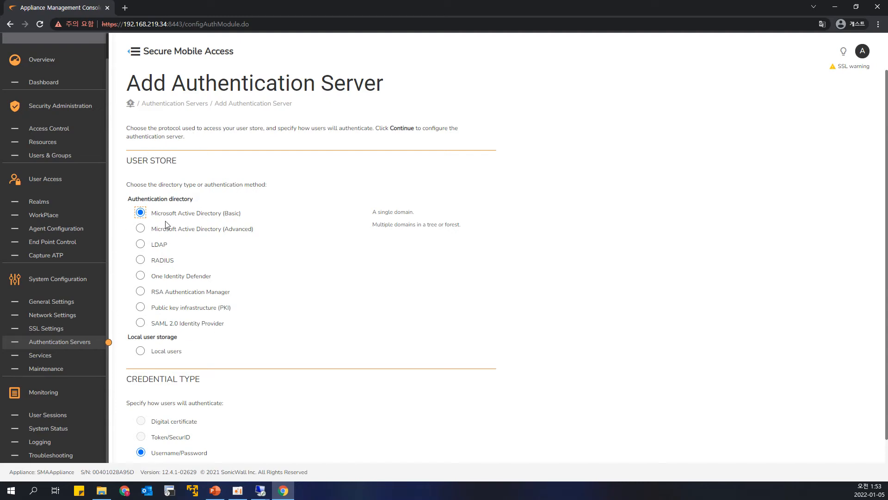
{"action": "scroll", "coordinate": [168, 223], "scroll_direction": "down", "scroll_amount": 1}
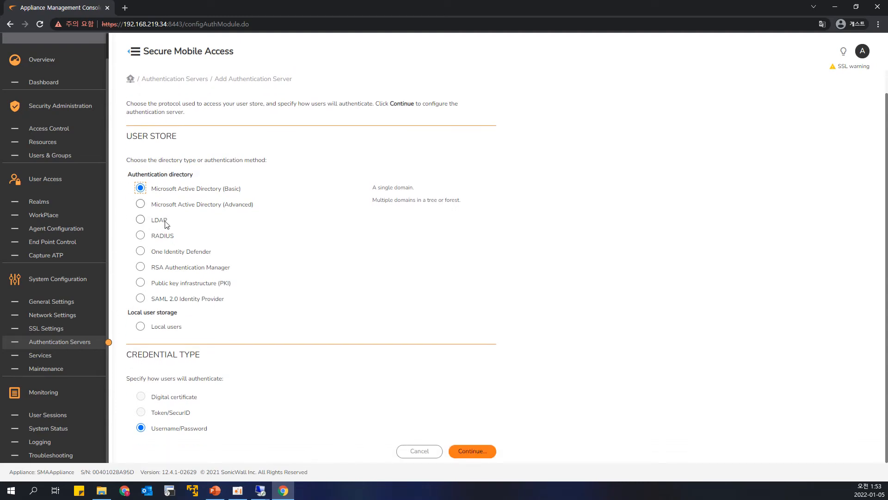
{"action": "left_click", "coordinate": [141, 327]}
{"action": "left_click", "coordinate": [466, 450]}
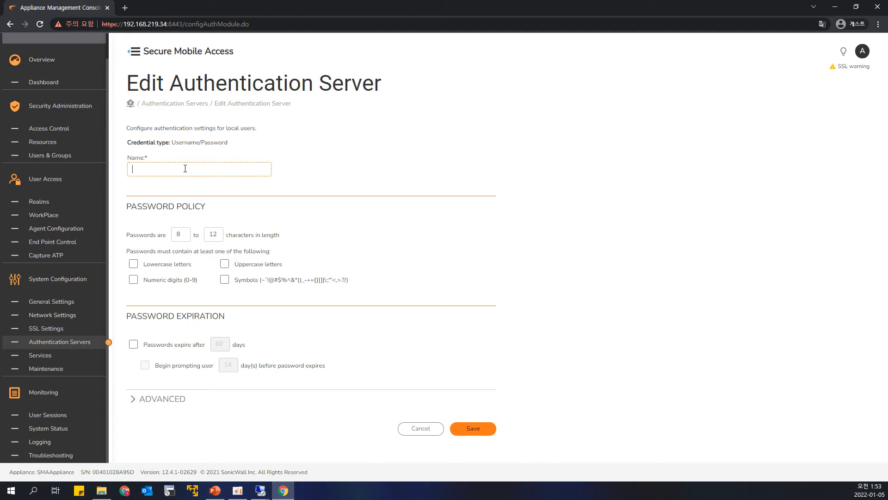
Step: Name the local authentication server Local_Users, review its password expiration and advanced settings, and save it
{"action": "type", "text": "ocal_Users"}
{"action": "left_click_drag", "start_coordinate": [132, 315], "coordinate": [227, 323]}
{"action": "left_click", "coordinate": [213, 316]}
{"action": "left_click", "coordinate": [167, 400]}
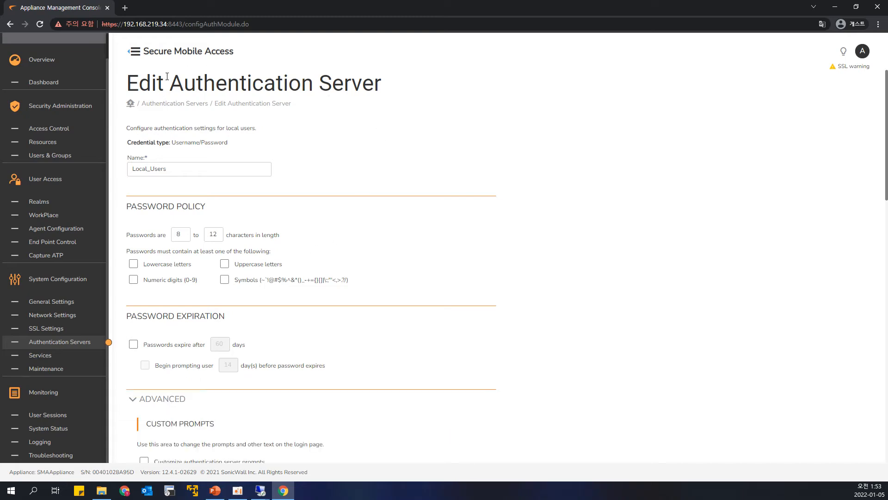
{"action": "scroll", "coordinate": [400, 136], "scroll_direction": "down", "scroll_amount": 7}
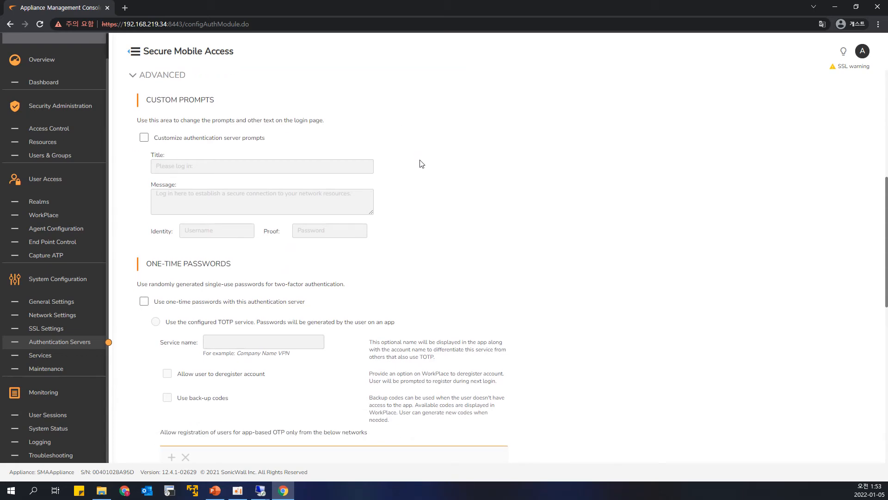
{"action": "scroll", "coordinate": [426, 199], "scroll_direction": "down", "scroll_amount": 5}
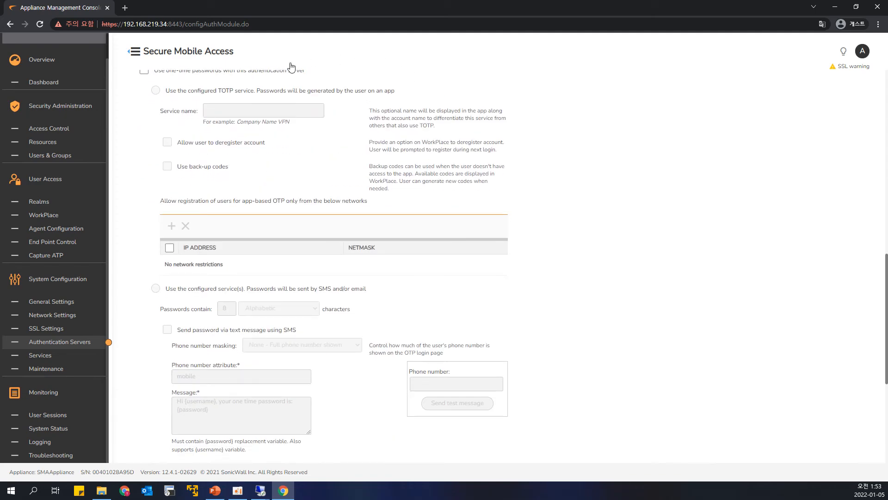
{"action": "scroll", "coordinate": [371, 184], "scroll_direction": "down", "scroll_amount": 5}
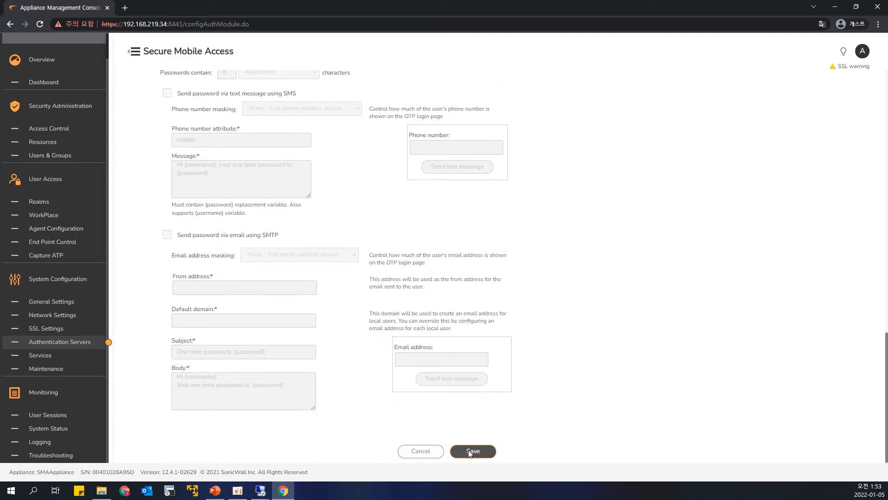
{"action": "left_click", "coordinate": [468, 452]}
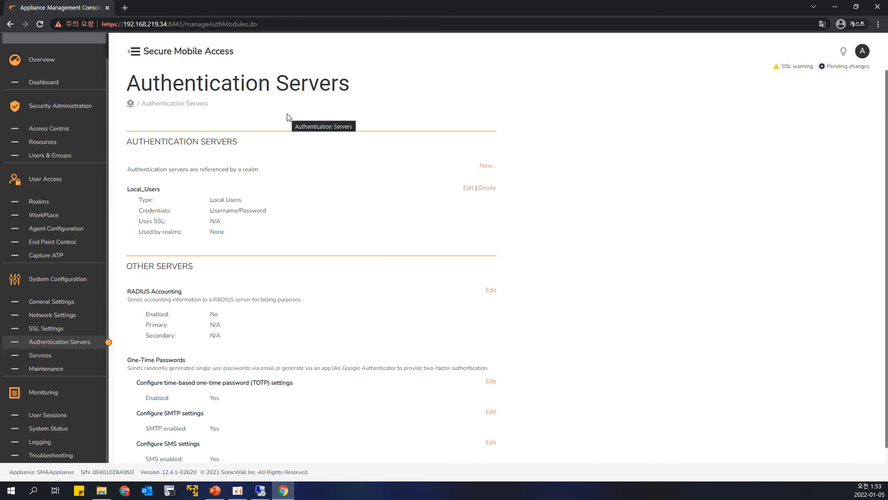
{"action": "left_click_drag", "start_coordinate": [246, 201], "coordinate": [149, 191]}
{"action": "left_click_drag", "start_coordinate": [166, 221], "coordinate": [163, 221]}
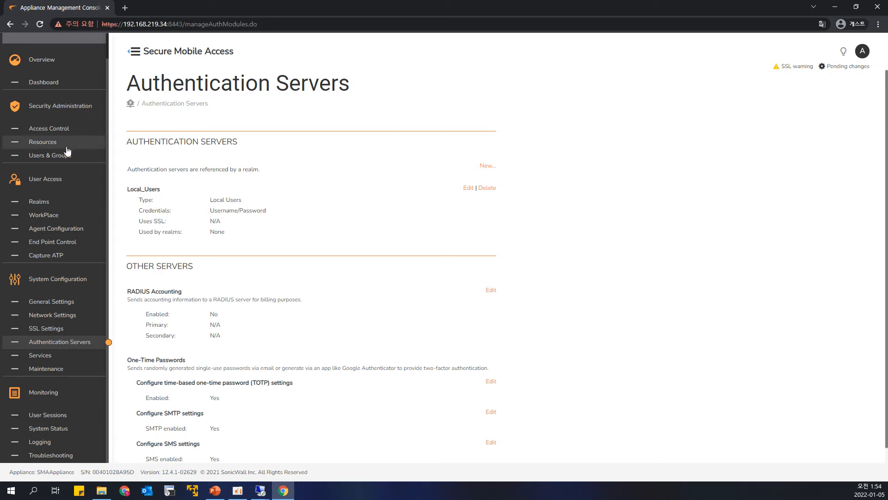
Step: Start a new user in the local accounts with the username sonic01, and enter and confirm the account password
{"action": "left_click", "coordinate": [48, 156]}
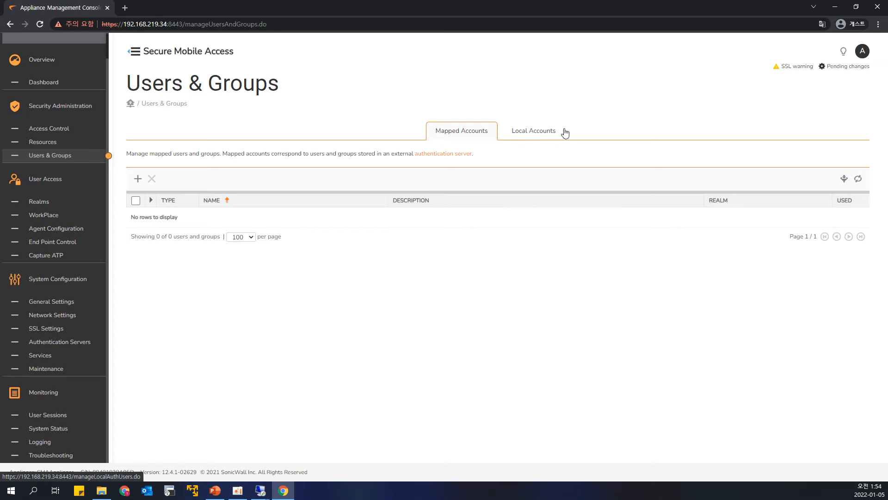
{"action": "left_click", "coordinate": [530, 134]}
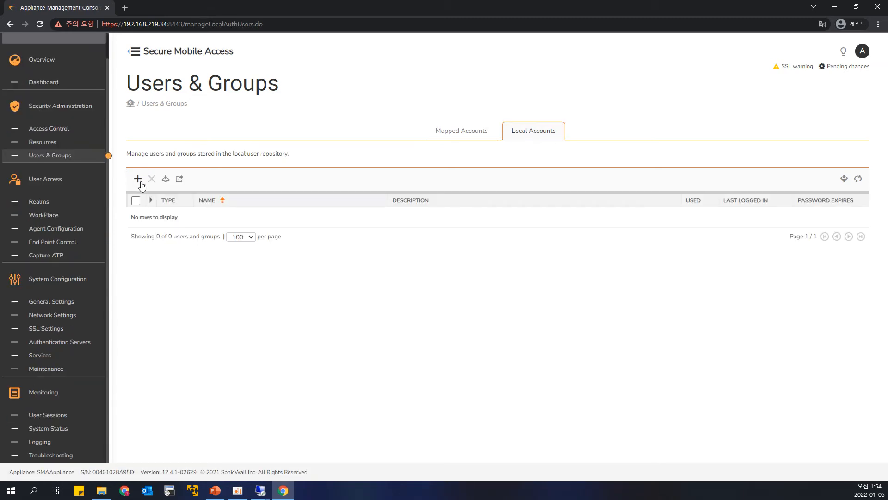
{"action": "left_click", "coordinate": [138, 180]}
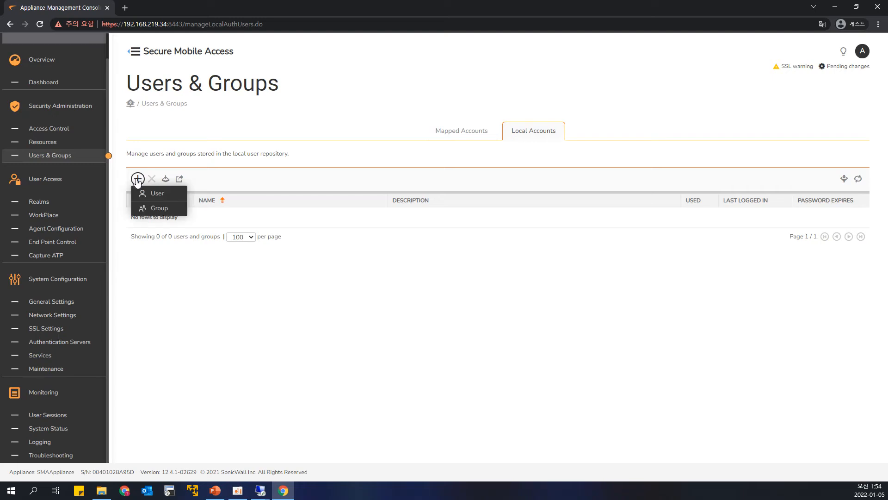
{"action": "left_click", "coordinate": [161, 194]}
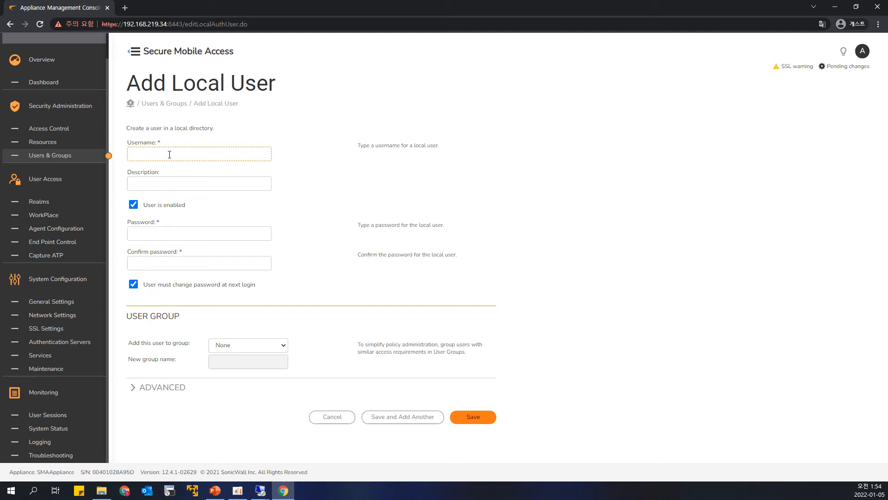
{"action": "type", "text": "sonic0****"}
{"action": "mouse_move", "coordinate": [189, 205]}
{"action": "left_mouse_down"}
{"action": "mouse_move", "coordinate": [168, 207]}
{"action": "mouse_move", "coordinate": [190, 206]}
{"action": "left_mouse_up"}
{"action": "left_click", "coordinate": [158, 233]}
{"action": "left_click_drag", "start_coordinate": [145, 285], "coordinate": [202, 294]}
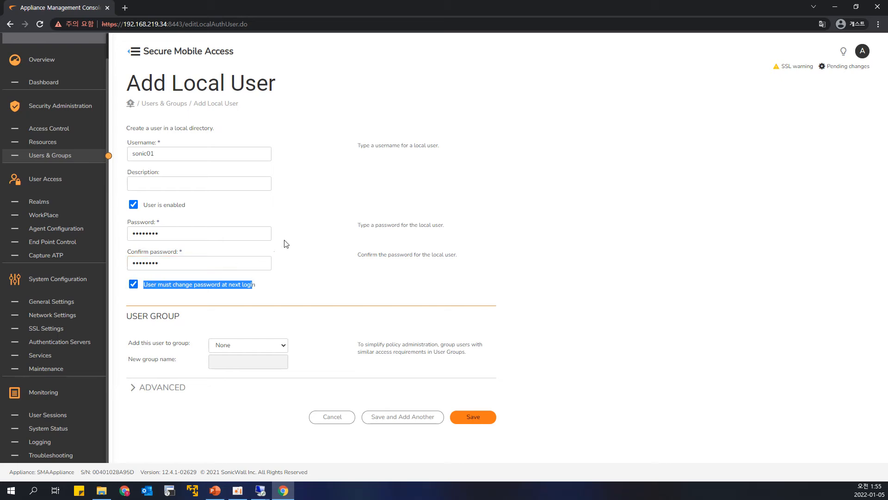
{"action": "left_click_drag", "start_coordinate": [362, 160], "coordinate": [367, 155]}
{"action": "left_click", "coordinate": [175, 153]}
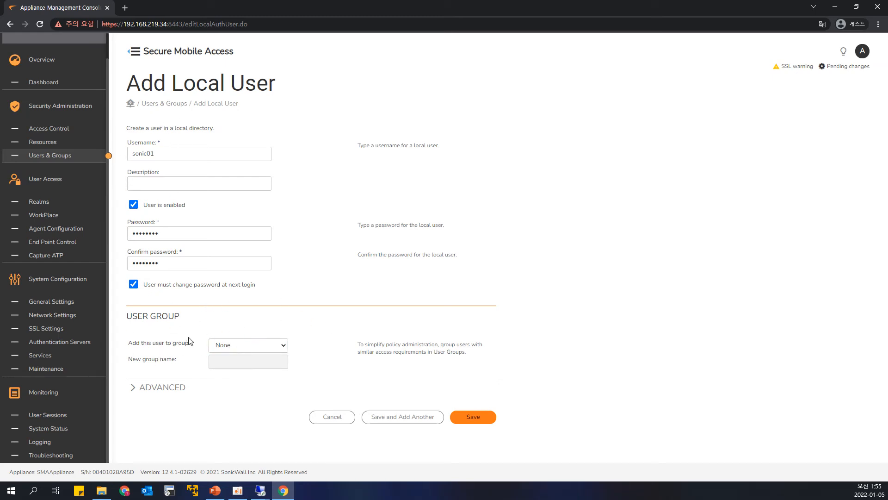
Step: Review the advanced attributes of sonic01, save the user and continue with another new user
{"action": "left_click", "coordinate": [135, 389]}
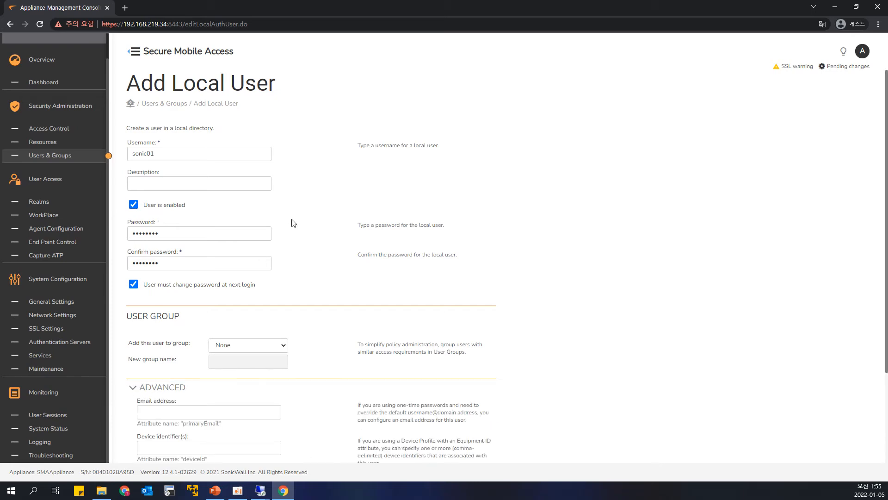
{"action": "scroll", "coordinate": [292, 224], "scroll_direction": "down", "scroll_amount": 3}
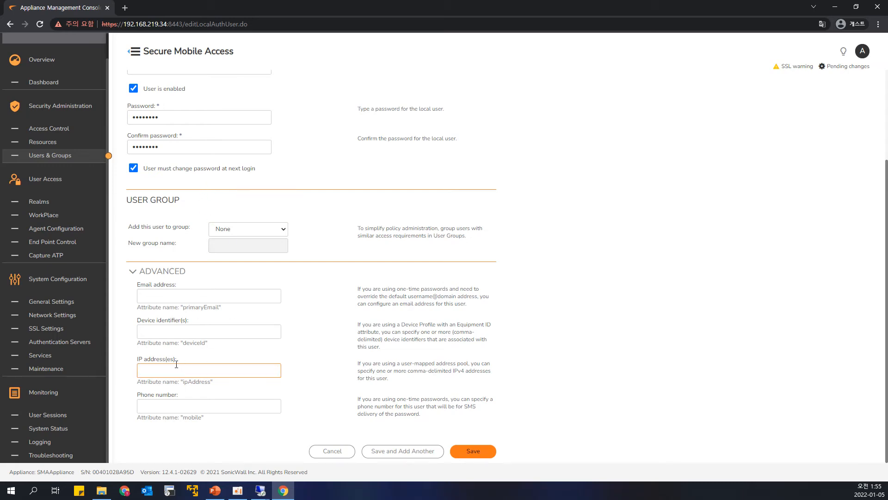
{"action": "scroll", "coordinate": [288, 318], "scroll_direction": "up", "scroll_amount": 3}
{"action": "scroll", "coordinate": [289, 318], "scroll_direction": "down", "scroll_amount": 3}
{"action": "left_click", "coordinate": [388, 452]}
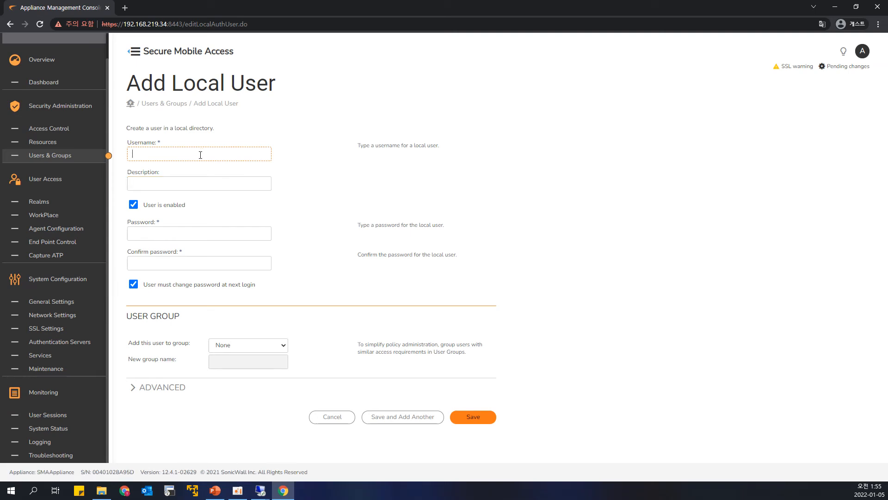
Step: Create the local user sonic02, enter and confirm the account password, and save with the option to add another
{"action": "type", "text": "soni"}
{"action": "key", "text": "Tab"}
{"action": "key", "text": "Tab"}
{"action": "type", "text": "****"}
{"action": "left_click", "coordinate": [371, 417]}
Step: Create the local user sonic03, enter and confirm the account password, and save the user
{"action": "type", "text": "sonic03"}
{"action": "key", "text": "Tab"}
{"action": "key", "text": "Tab"}
{"action": "type", "text": "********"}
{"action": "key", "text": "Tab"}
{"action": "type", "text": "********"}
{"action": "left_click", "coordinate": [474, 421]}
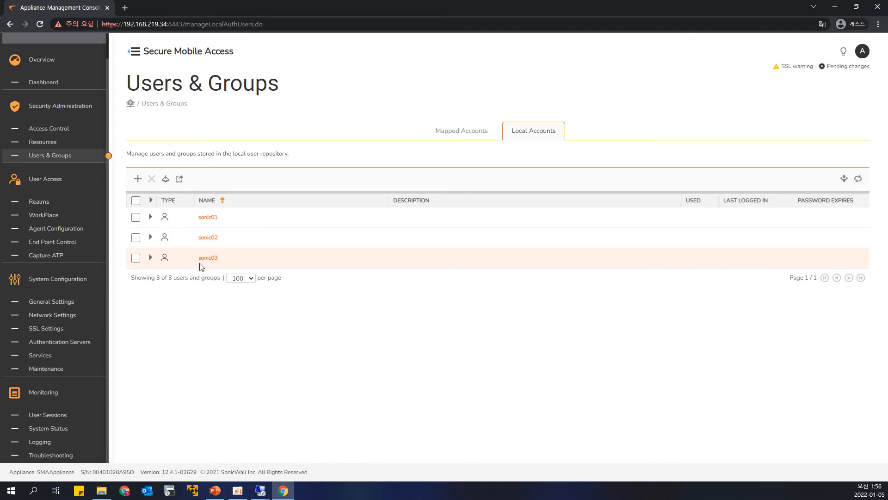
Step: Start a new local user group named SonicGroup
{"action": "left_click", "coordinate": [137, 180]}
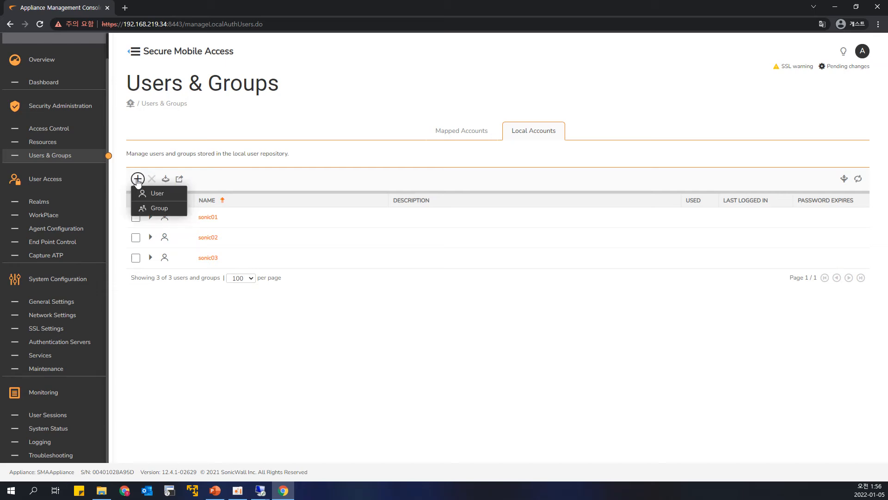
{"action": "left_click", "coordinate": [154, 210]}
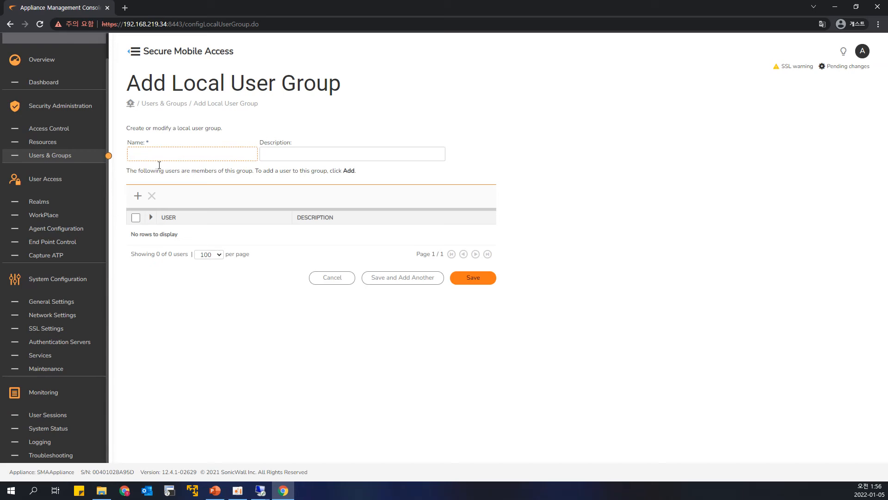
{"action": "type", "text": "SonicGroup"}
Step: Add the users sonic01 and sonic02 to SonicGroup and save the group
{"action": "left_click", "coordinate": [137, 195]}
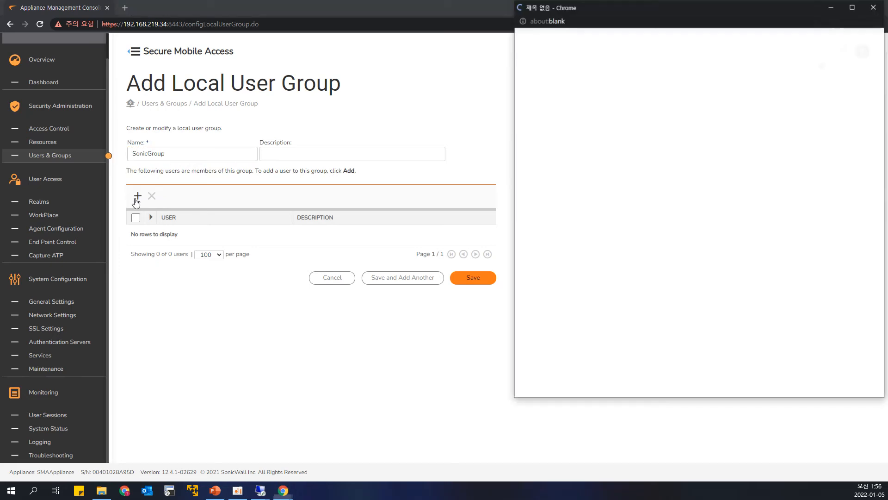
{"action": "left_click_drag", "start_coordinate": [617, 5], "coordinate": [513, 43]}
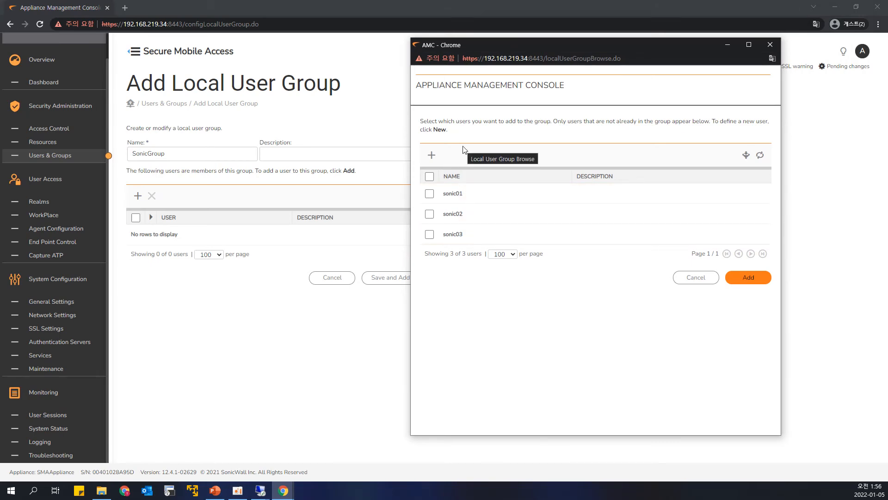
{"action": "left_click", "coordinate": [430, 194]}
{"action": "left_click", "coordinate": [430, 214]}
{"action": "left_click", "coordinate": [749, 278]}
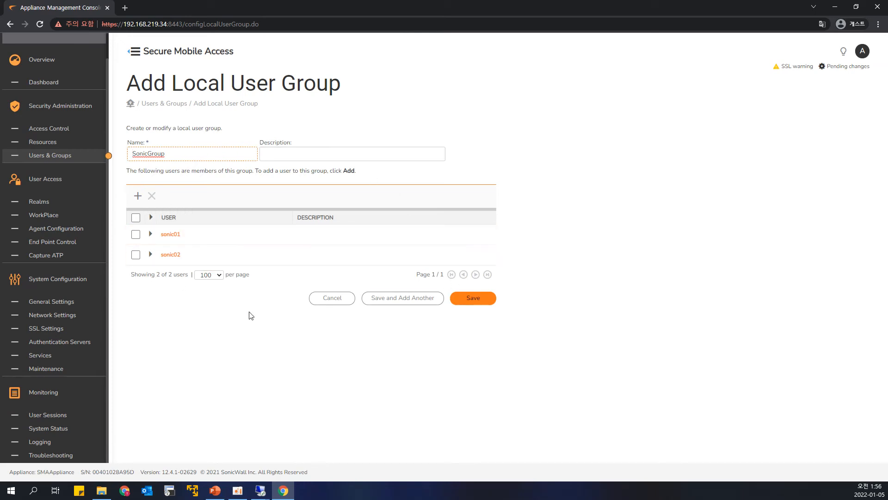
{"action": "left_click", "coordinate": [473, 303]}
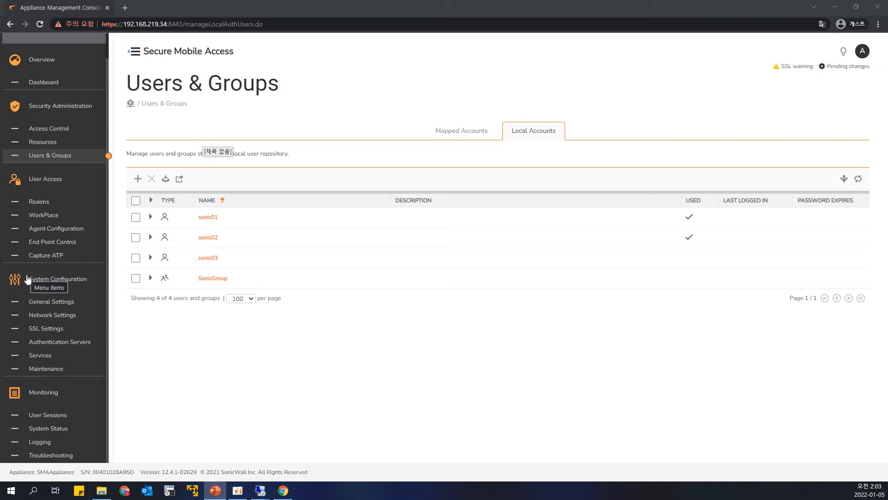
Step: Start another authentication server of type Microsoft Active Directory (Basic) with username/password credentials
{"action": "left_click", "coordinate": [63, 342]}
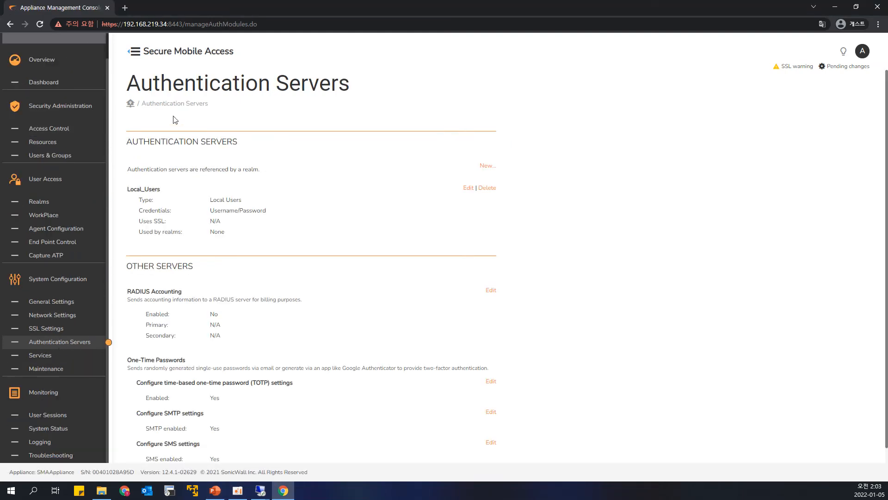
{"action": "left_click", "coordinate": [488, 166]}
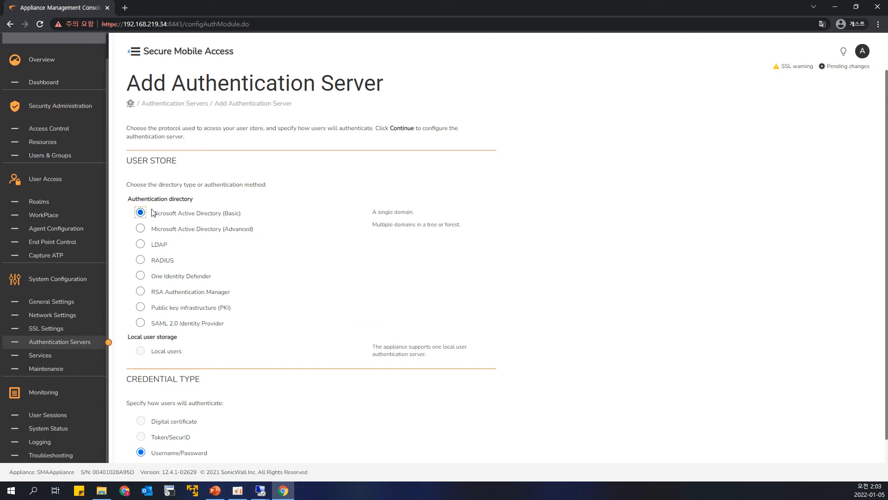
{"action": "scroll", "coordinate": [468, 241], "scroll_direction": "down", "scroll_amount": 1}
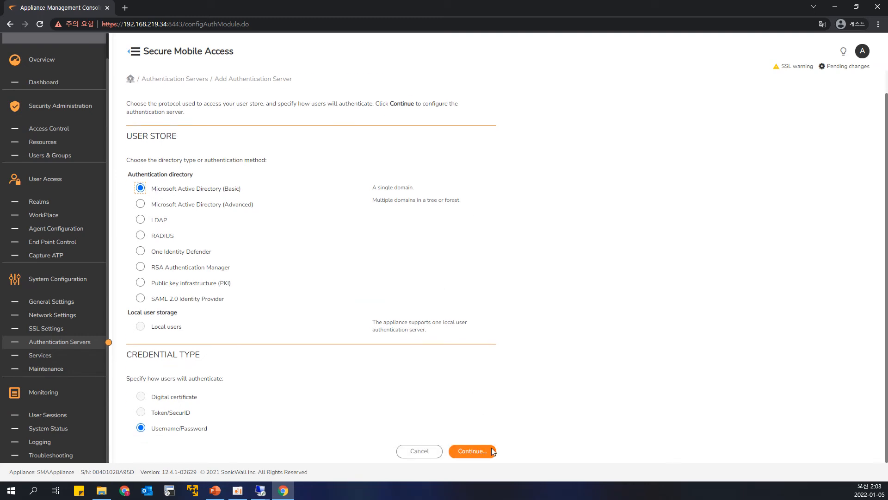
{"action": "left_click", "coordinate": [475, 452]}
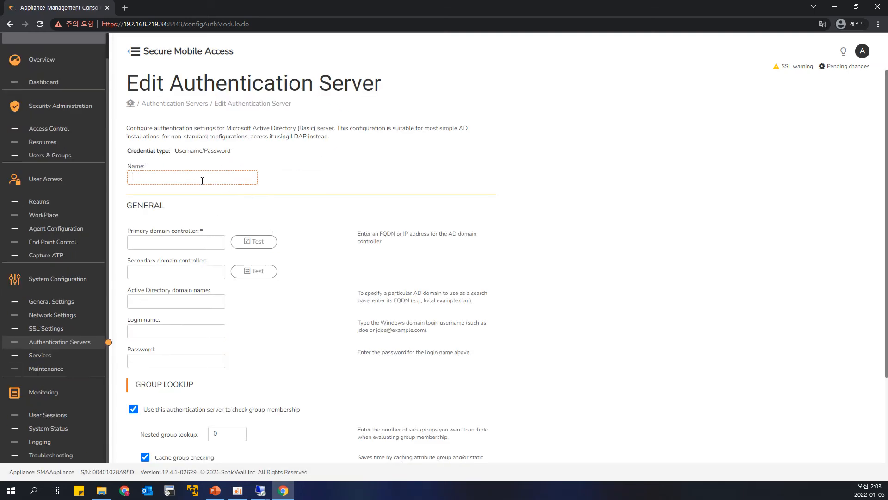
Step: Name the Active Directory server AD_Users and set its primary domain controller to 192.168.219.22
{"action": "type", "text": "AD_Users"}
{"action": "scroll", "coordinate": [215, 199], "scroll_direction": "down", "scroll_amount": 2}
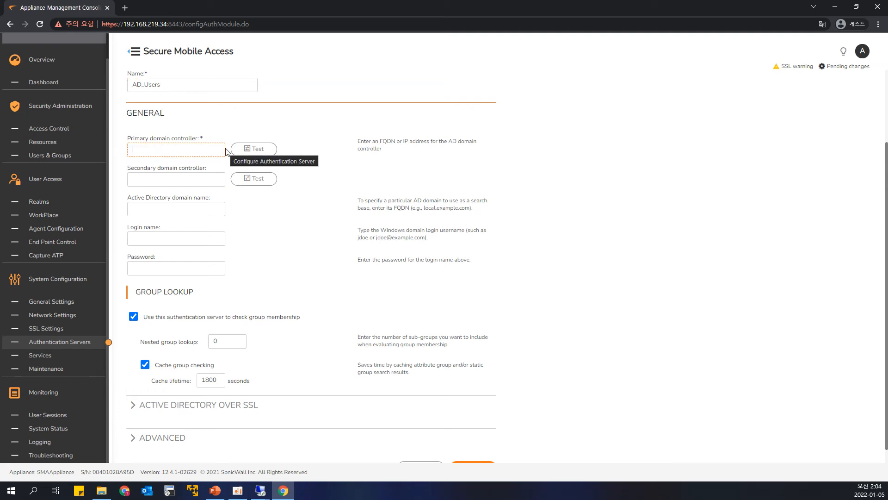
{"action": "type", "text": "192168"}
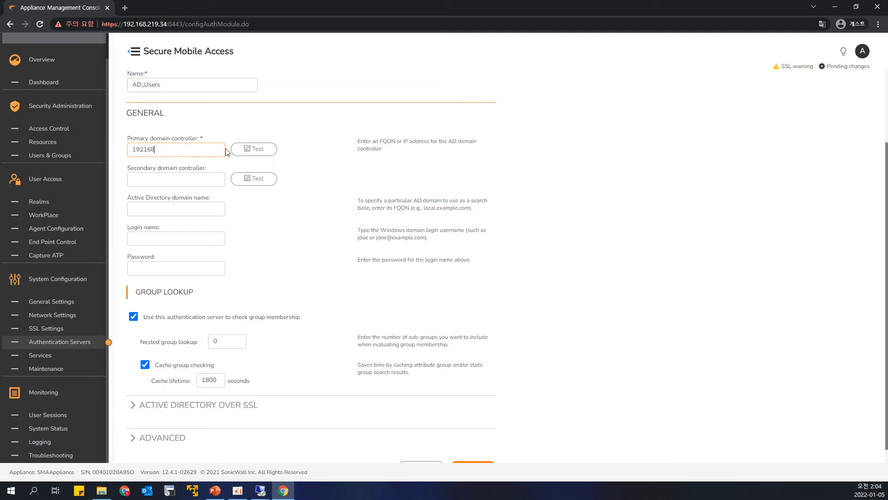
{"action": "type", "text": "."}
{"action": "type", "text": ".219.22"}
Step: Set the login name to administrator, enter the domain login password, and test the primary domain controller connection
{"action": "left_click", "coordinate": [152, 238]}
{"action": "type", "text": "administrator"}
{"action": "key", "text": "Tab"}
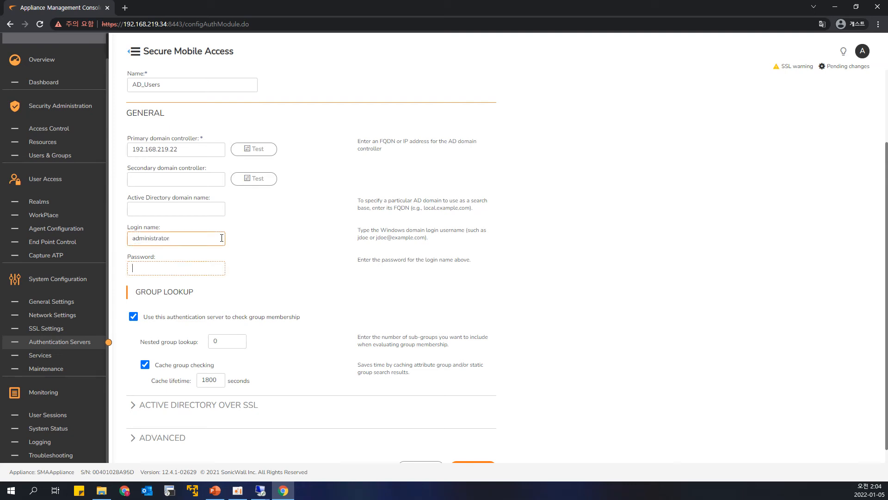
{"action": "type", "text": "•••••••••••"}
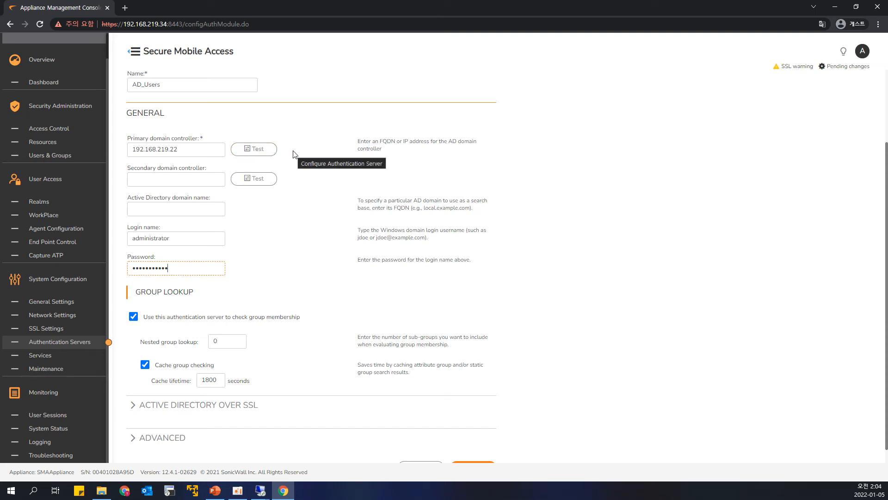
{"action": "left_click", "coordinate": [259, 153]}
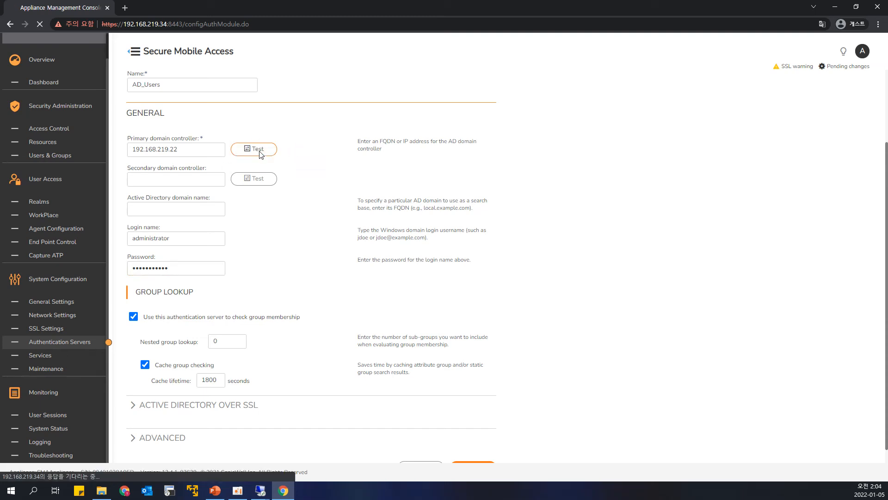
Step: Enable SSL to secure the directory server connection for AD_Users and save the authentication server
{"action": "scroll", "coordinate": [262, 155], "scroll_direction": "down", "scroll_amount": 2}
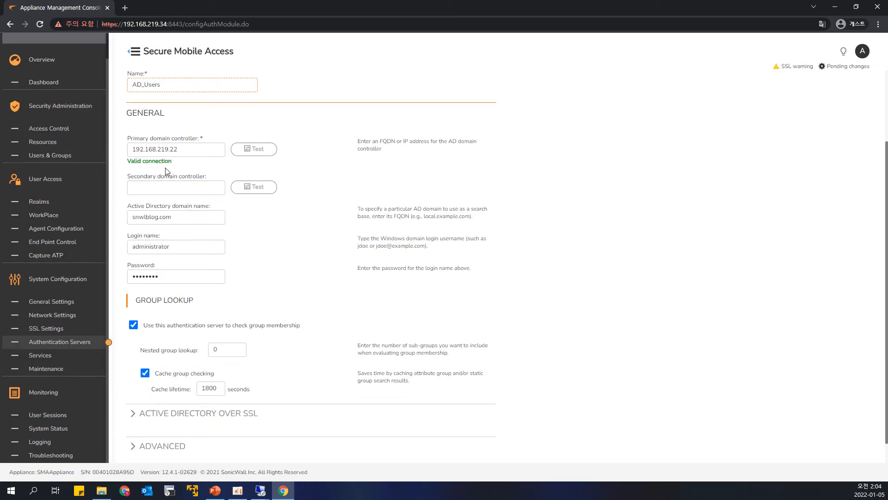
{"action": "left_click_drag", "start_coordinate": [131, 164], "coordinate": [188, 167]}
{"action": "left_click", "coordinate": [179, 168]}
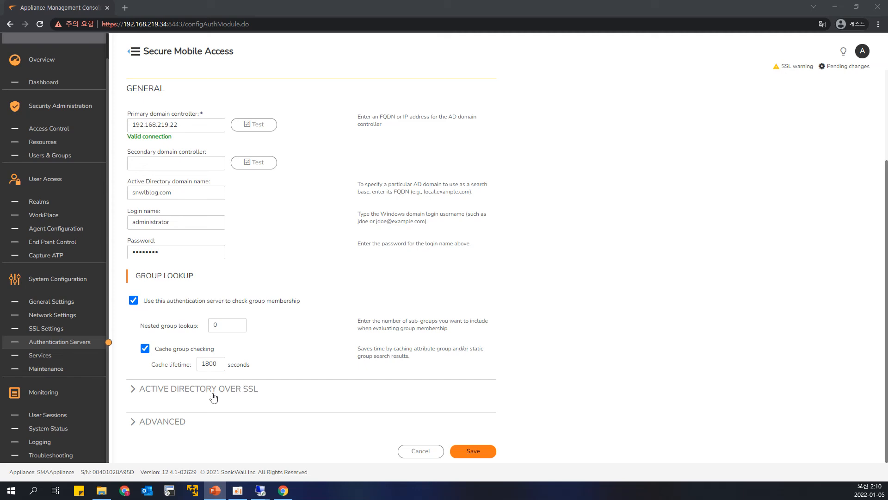
{"action": "left_click", "coordinate": [132, 390]}
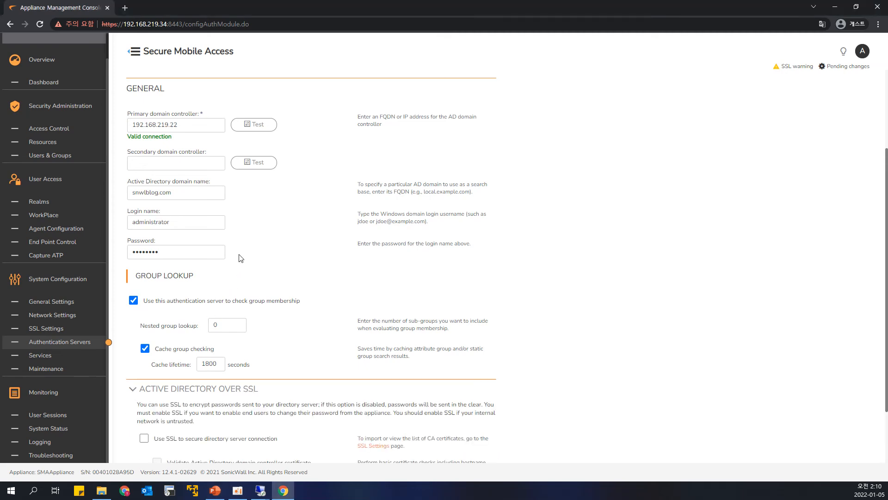
{"action": "scroll", "coordinate": [241, 261], "scroll_direction": "down", "scroll_amount": 2}
{"action": "left_click_drag", "start_coordinate": [154, 364], "coordinate": [276, 367]}
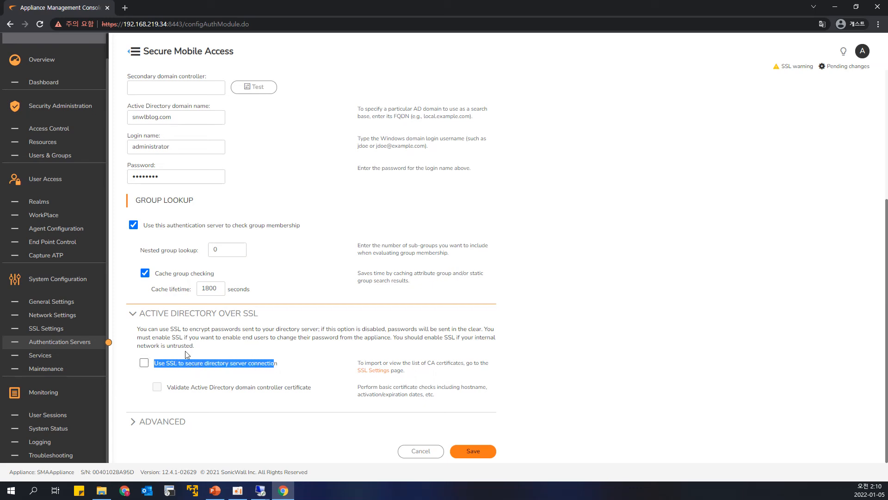
{"action": "left_click", "coordinate": [144, 361]}
{"action": "left_click", "coordinate": [473, 452]}
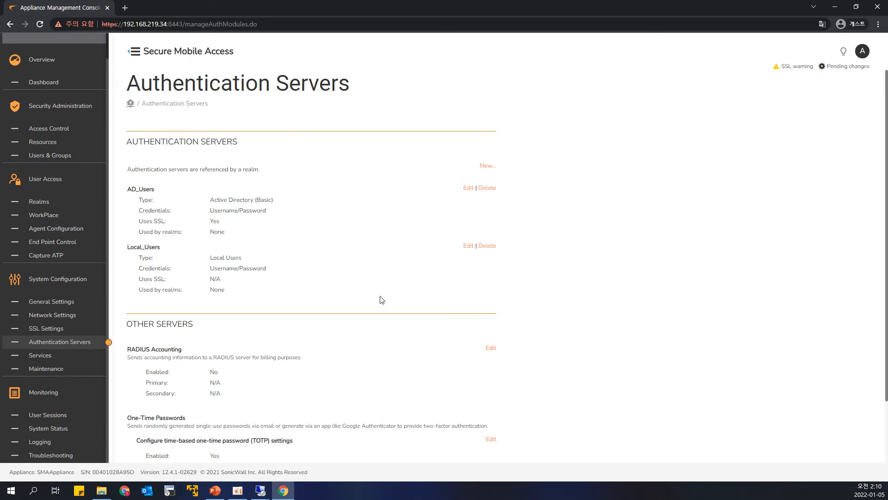
Step: Review the saved AD_Users entry, reopen it for editing, and test its primary domain controller connection again
{"action": "scroll", "coordinate": [345, 260], "scroll_direction": "down", "scroll_amount": 2}
{"action": "scroll", "coordinate": [342, 257], "scroll_direction": "up", "scroll_amount": 1}
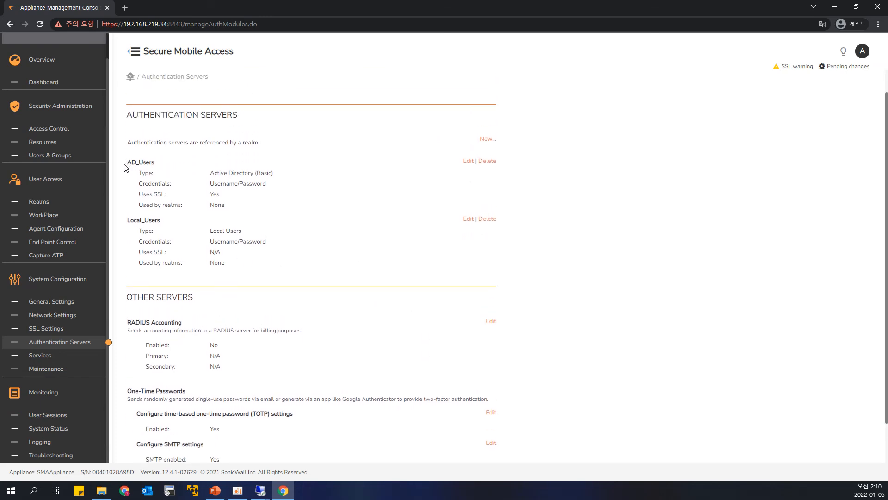
{"action": "left_click_drag", "start_coordinate": [129, 167], "coordinate": [226, 184]}
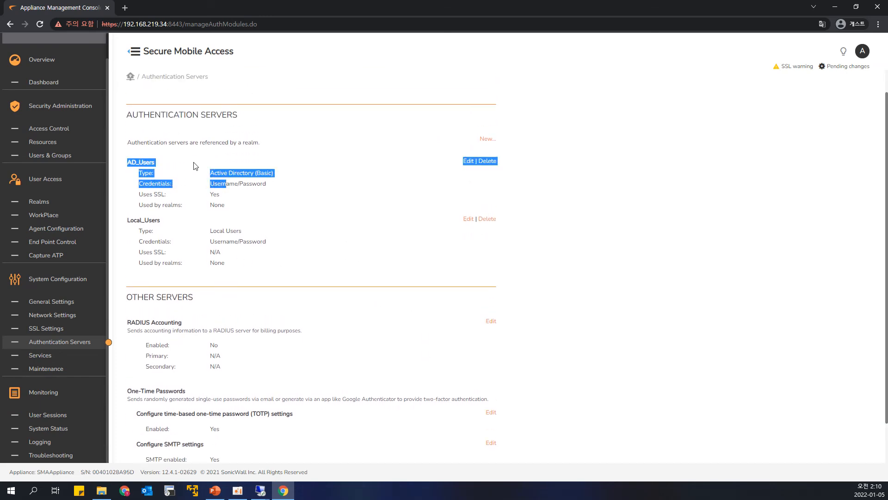
{"action": "left_click", "coordinate": [298, 183]}
{"action": "left_click", "coordinate": [468, 161]}
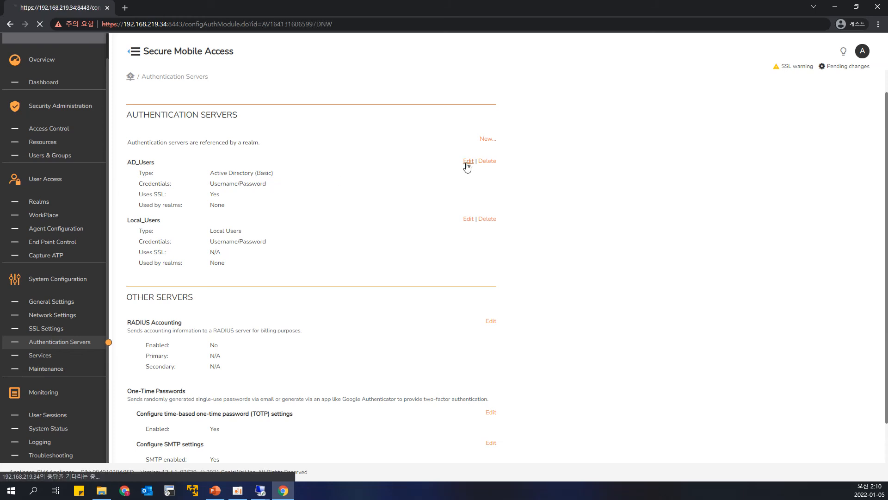
{"action": "scroll", "coordinate": [263, 200], "scroll_direction": "down", "scroll_amount": 2}
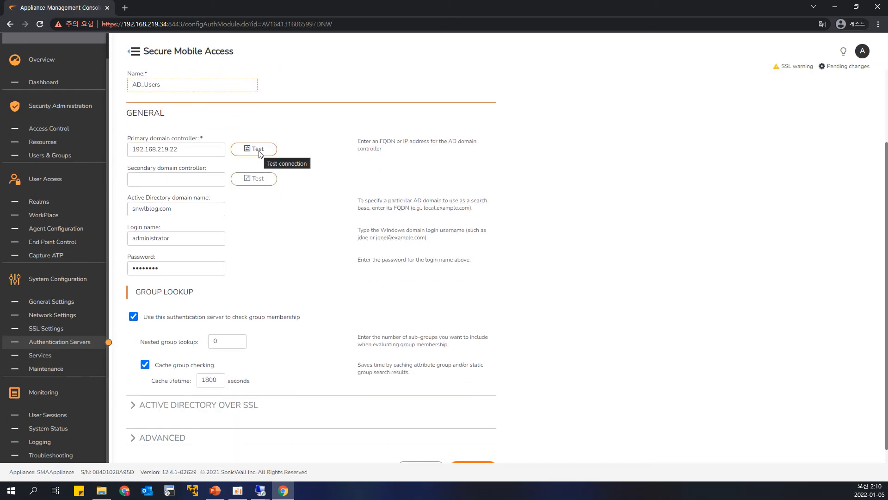
{"action": "left_click", "coordinate": [258, 152]}
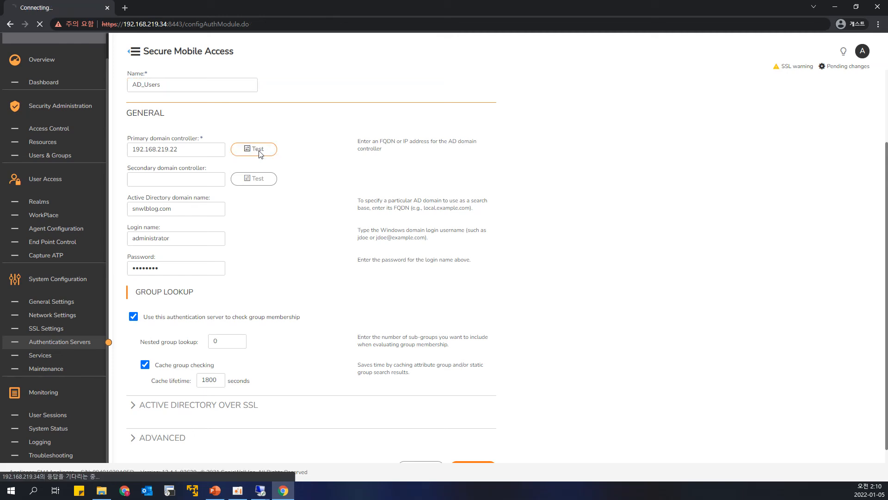
{"action": "left_click_drag", "start_coordinate": [224, 276], "coordinate": [129, 254]}
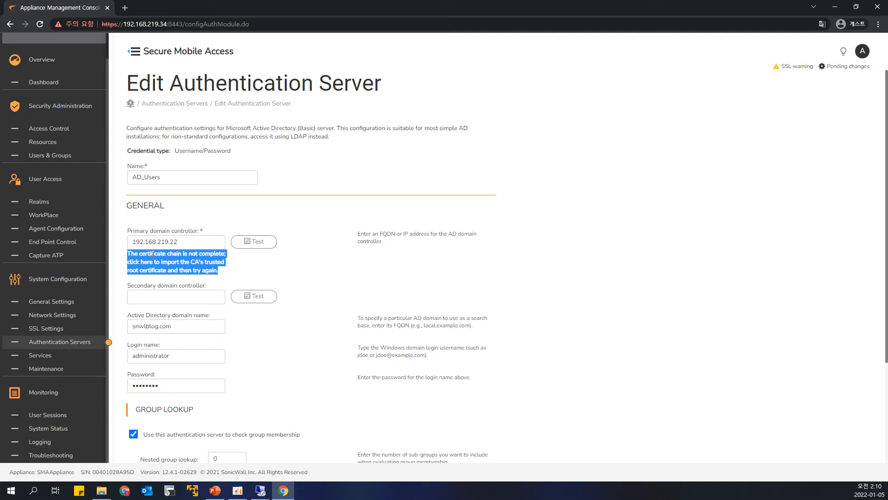
{"action": "left_click", "coordinate": [289, 218]}
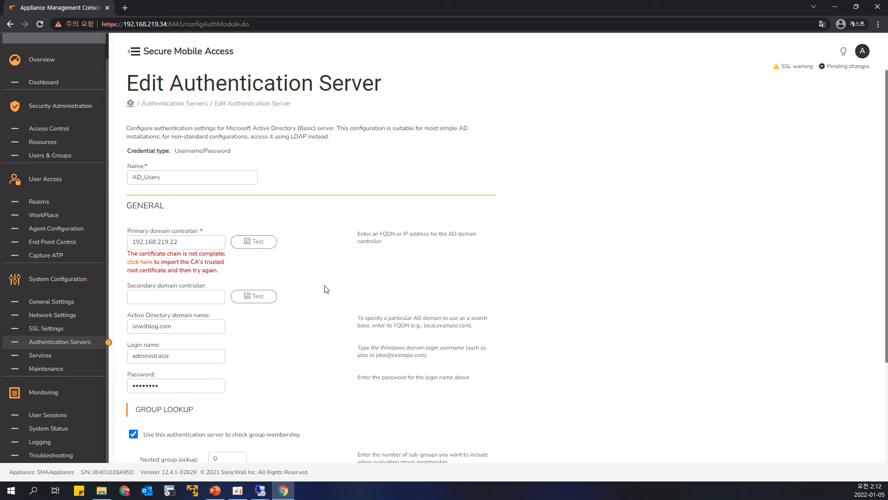
Step: Switch to the Windows Server 2012 R2 session, open Certification Authority from Server Manager, and move its window aside
{"action": "left_click", "coordinate": [267, 494]}
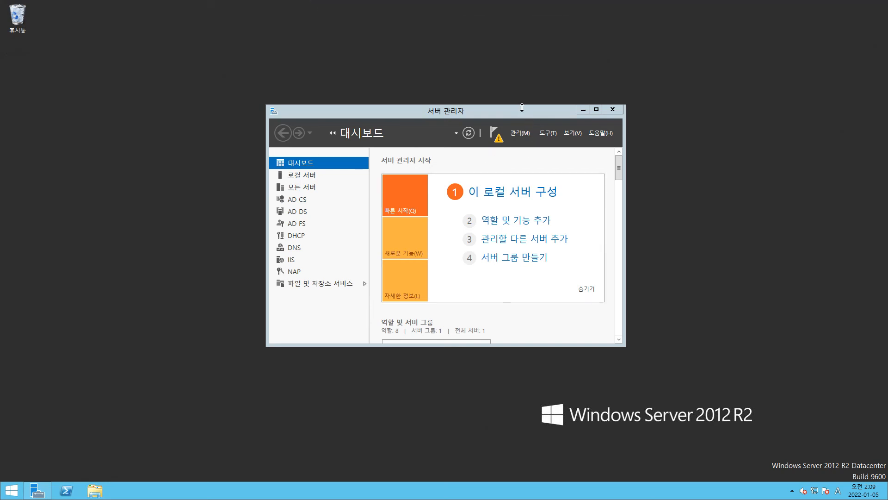
{"action": "left_click", "coordinate": [491, 106]}
{"action": "left_click_drag", "start_coordinate": [490, 104], "coordinate": [488, 95]}
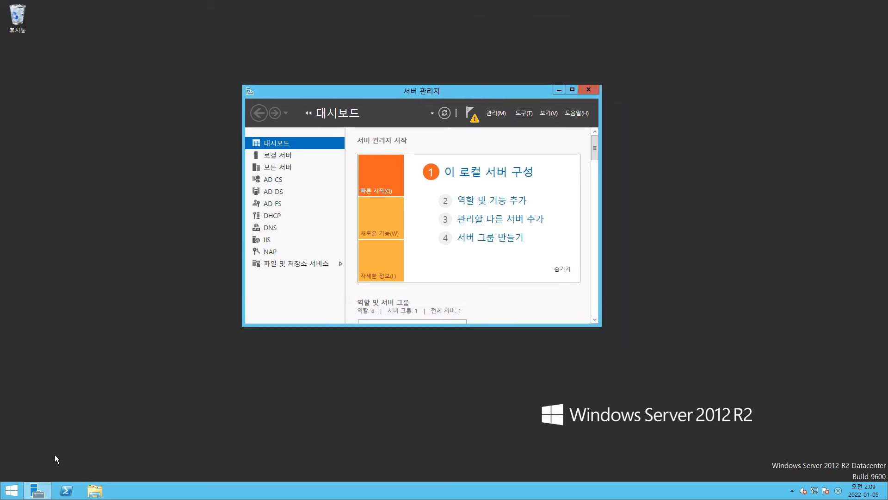
{"action": "left_click", "coordinate": [70, 445]}
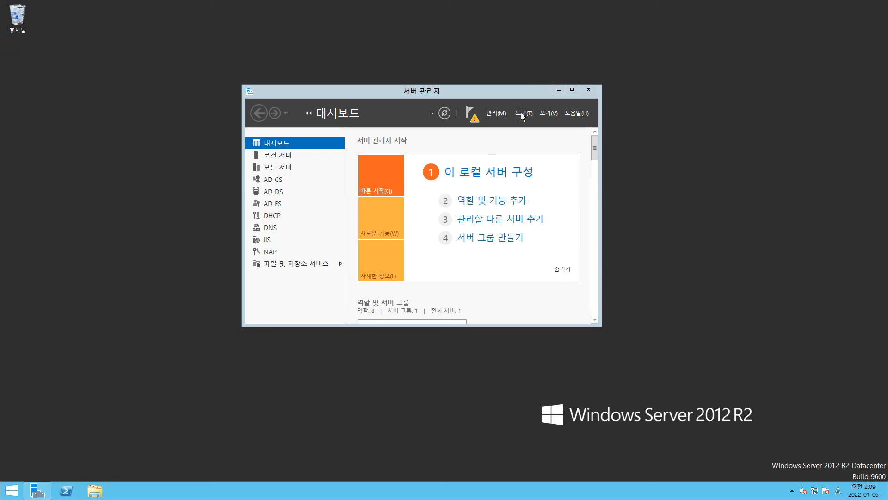
{"action": "left_click", "coordinate": [521, 115]}
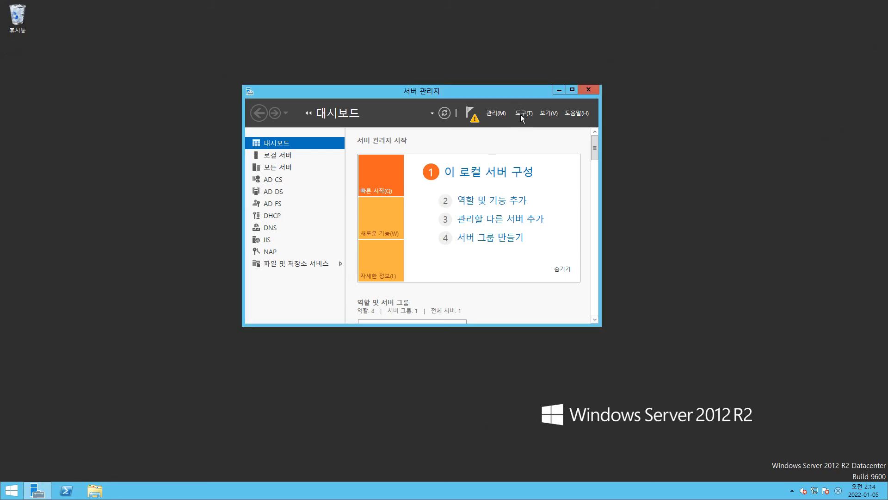
{"action": "left_click", "coordinate": [521, 115]}
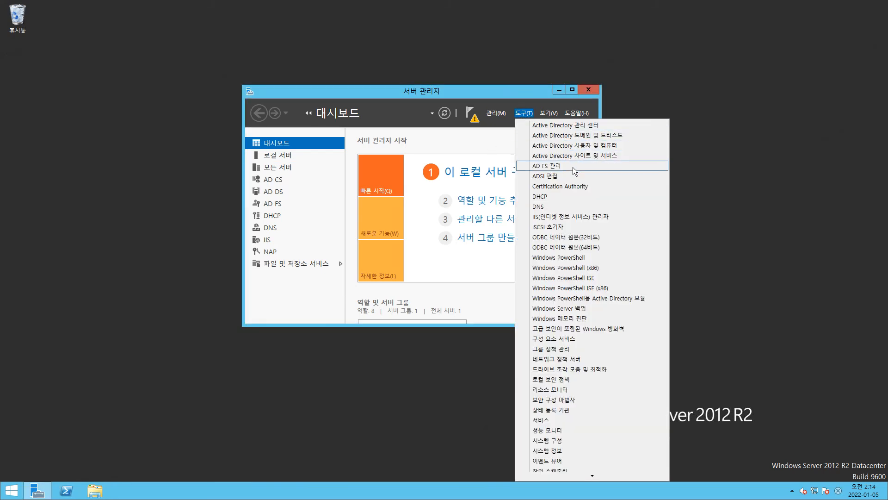
{"action": "left_click", "coordinate": [562, 188]}
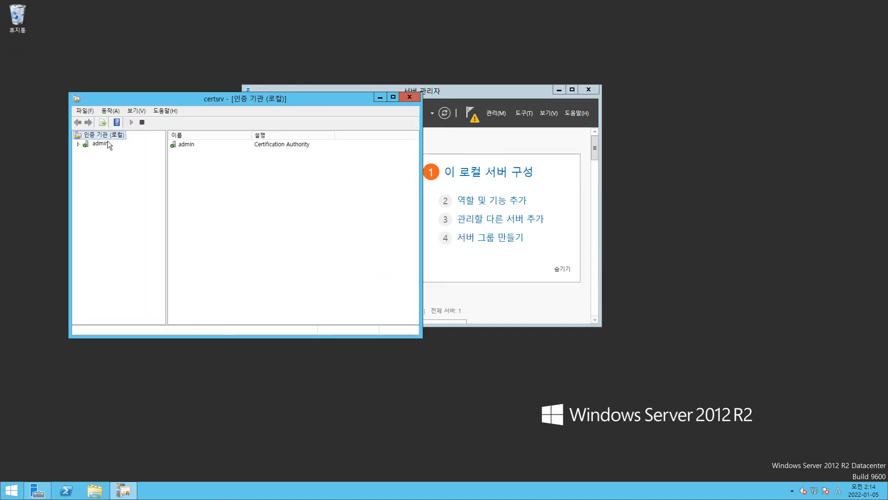
{"action": "left_click_drag", "start_coordinate": [180, 98], "coordinate": [621, 144]}
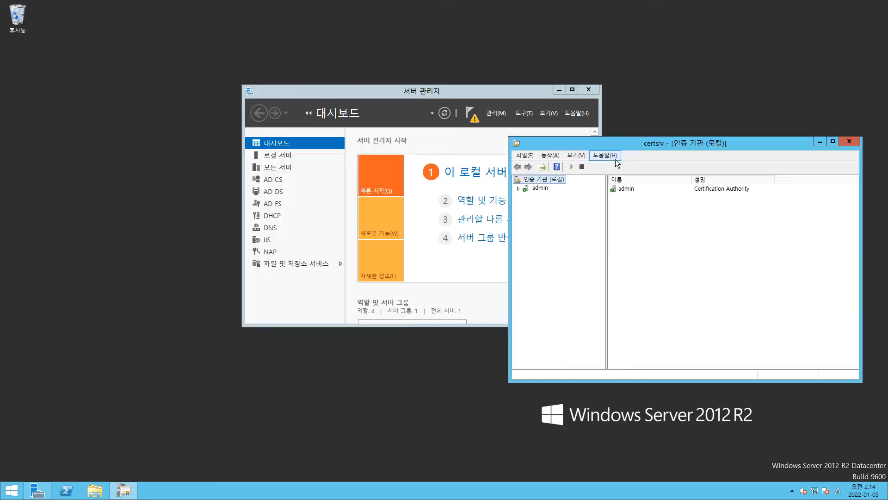
{"action": "left_click", "coordinate": [194, 386]}
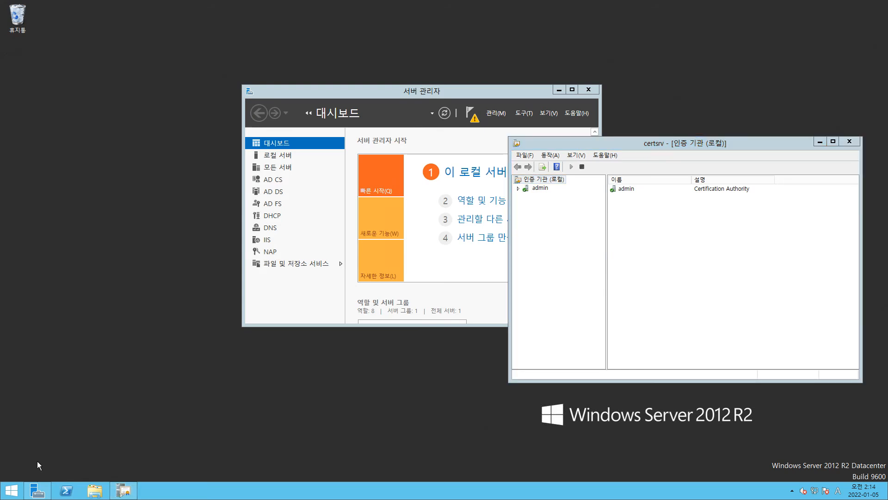
Step: Run mmc to open an empty management console
{"action": "key", "text": "super+r"}
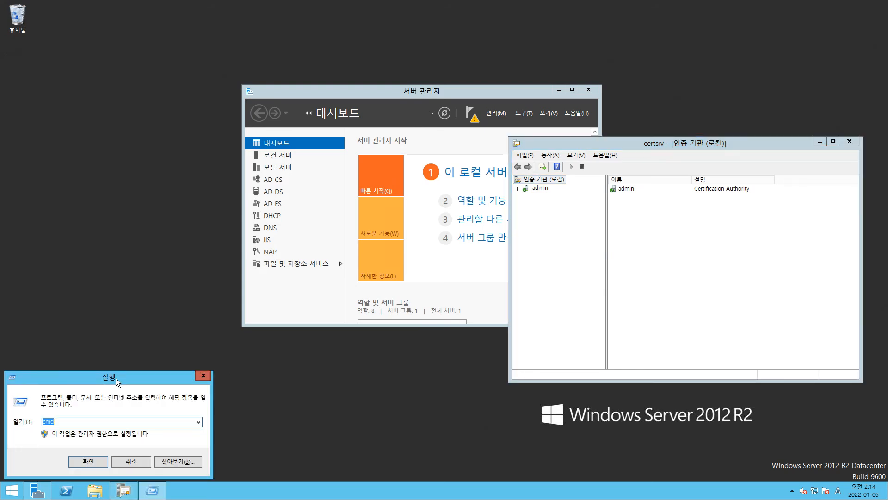
{"action": "type", "text": "mmc"}
{"action": "key", "text": "Return"}
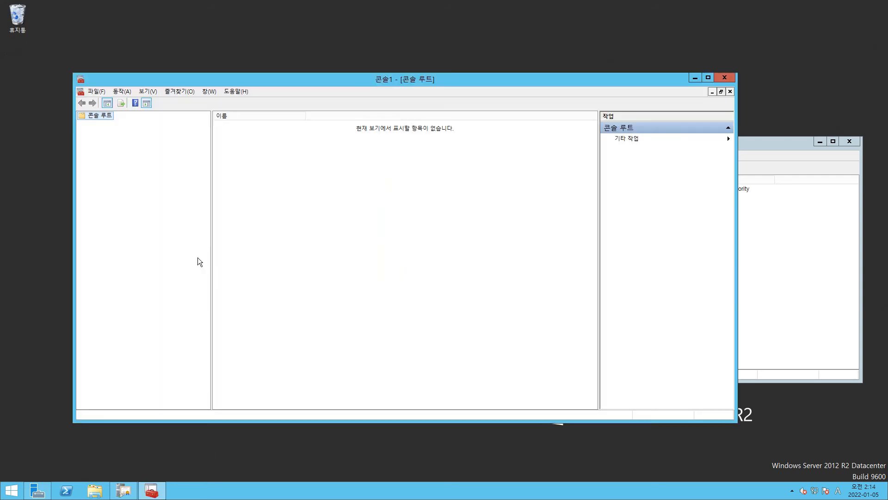
Step: Add the Certificates (인증서) snap-in to the console, managing the computer account of the local computer
{"action": "left_click", "coordinate": [96, 92]}
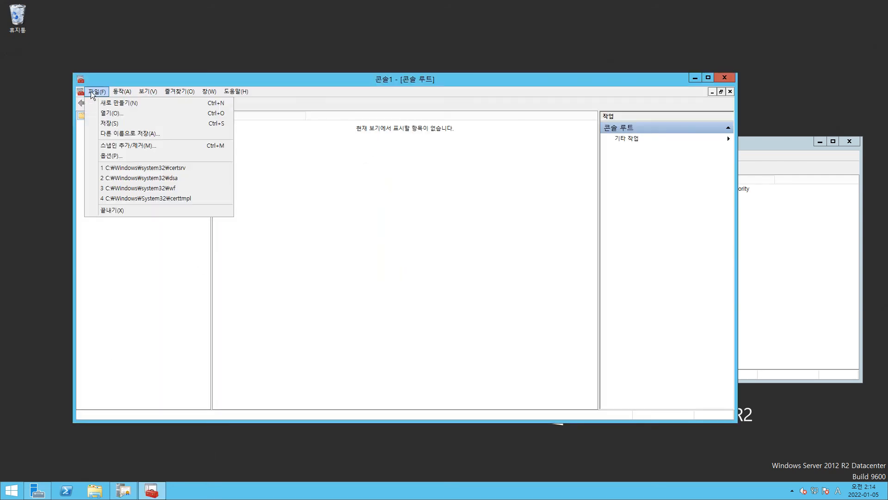
{"action": "left_click", "coordinate": [117, 148]}
{"action": "left_click", "coordinate": [264, 245]}
{"action": "scroll", "coordinate": [264, 244], "scroll_direction": "down", "scroll_amount": 2}
{"action": "scroll", "coordinate": [264, 250], "scroll_direction": "down", "scroll_amount": 6}
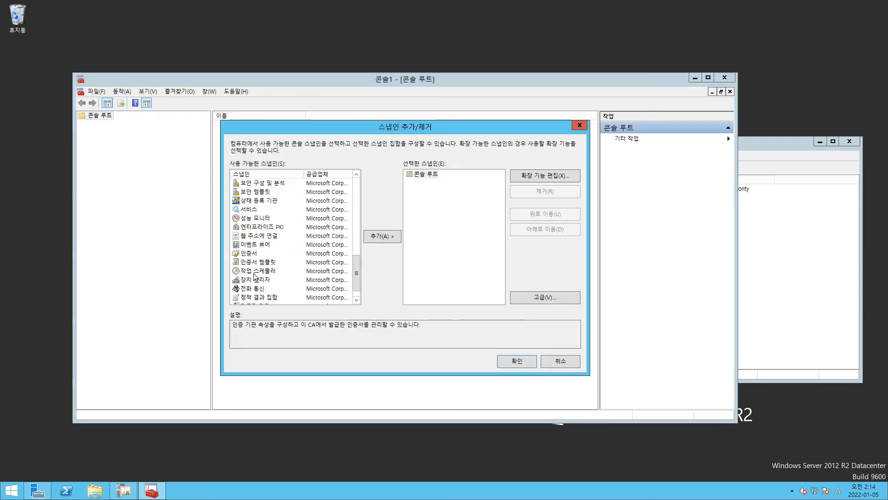
{"action": "left_click", "coordinate": [249, 253]}
{"action": "left_click", "coordinate": [384, 237]}
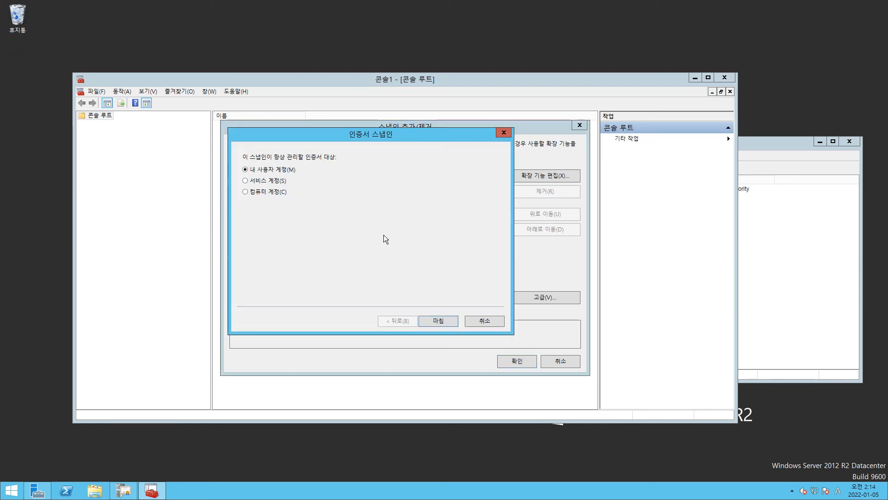
{"action": "left_click", "coordinate": [254, 192]}
{"action": "left_click", "coordinate": [432, 323]}
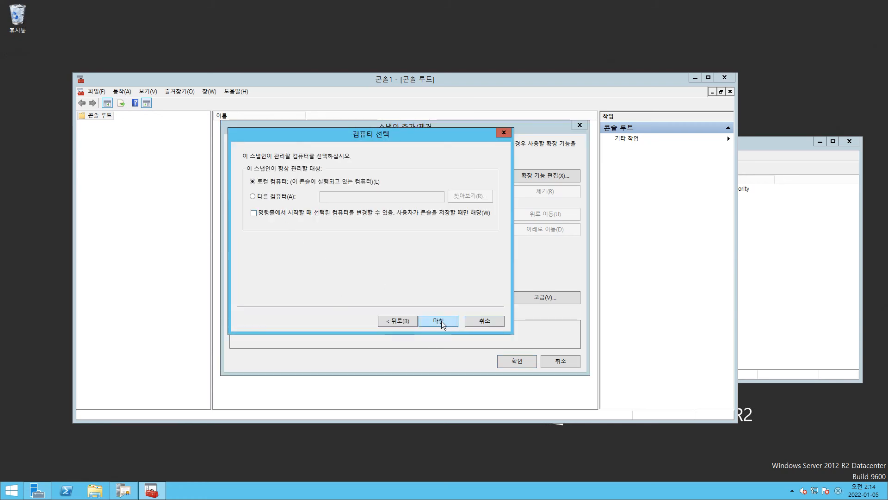
{"action": "left_click", "coordinate": [444, 325]}
{"action": "left_click", "coordinate": [520, 363]}
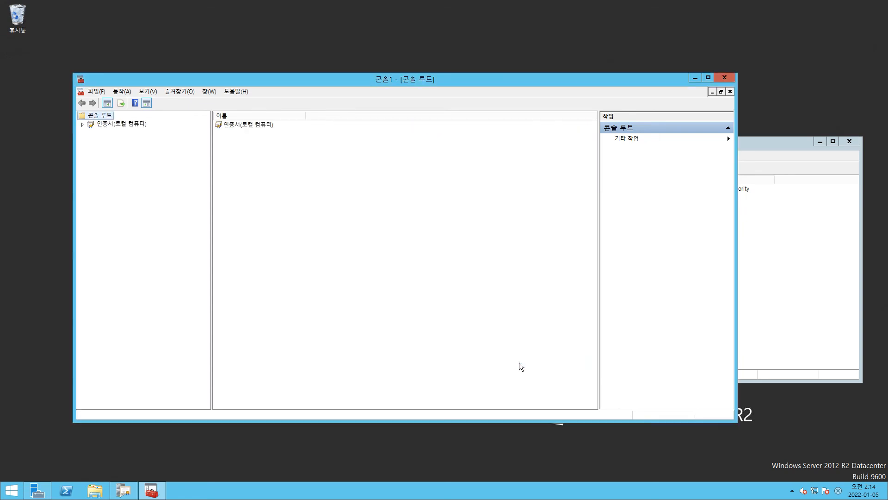
Step: Expand the local computer certificates and set their view mode to organize by certificate purpose (인증서 용도)
{"action": "left_click", "coordinate": [88, 124]}
{"action": "left_click", "coordinate": [109, 125]}
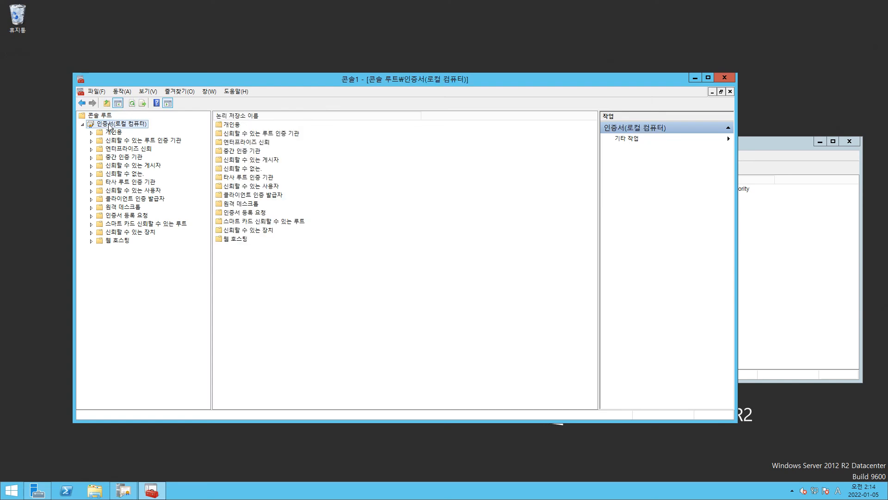
{"action": "right_click", "coordinate": [109, 124]}
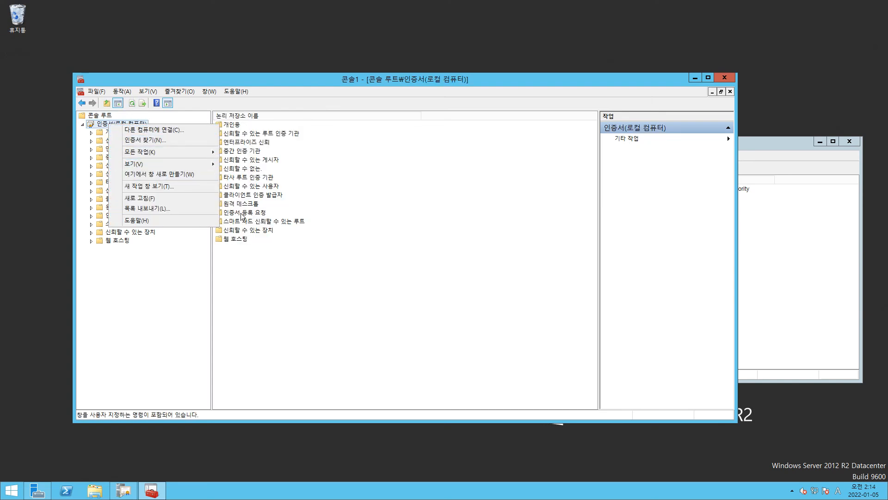
{"action": "mouse_move", "coordinate": [203, 164]}
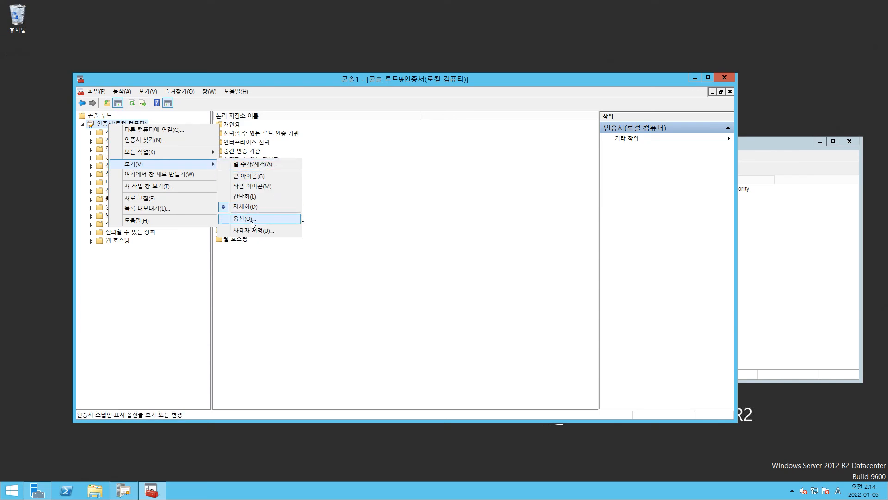
{"action": "left_click", "coordinate": [252, 223]}
{"action": "left_click", "coordinate": [323, 216]}
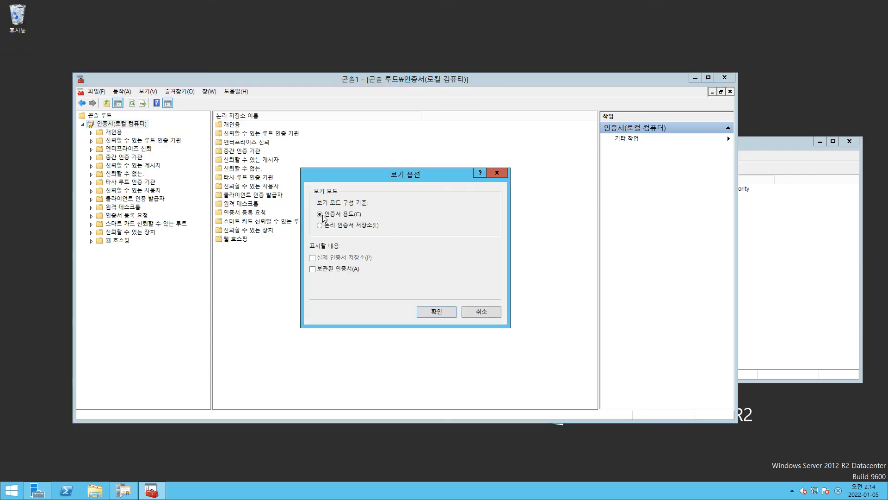
{"action": "left_click", "coordinate": [440, 309]}
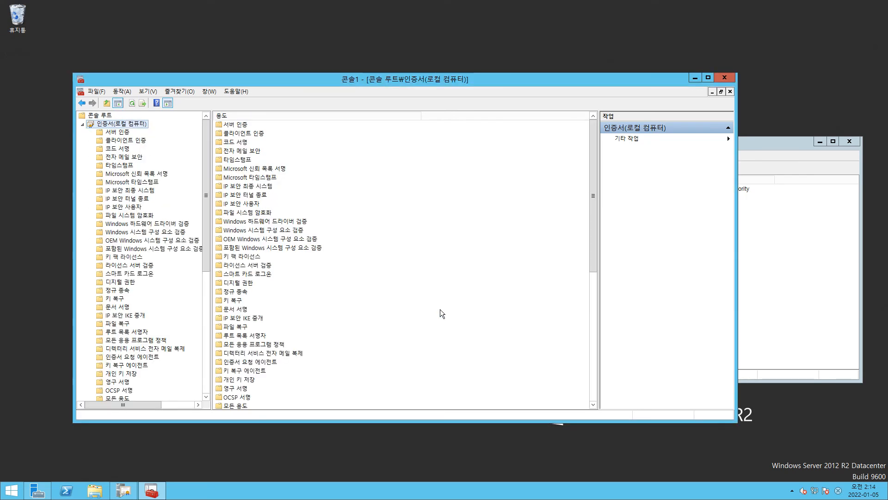
Step: Request and enroll a new domain controller (도메인 컨트롤러) certificate for server authentication (서버 인증) using the Active Directory enrollment policy
{"action": "left_click", "coordinate": [120, 133]}
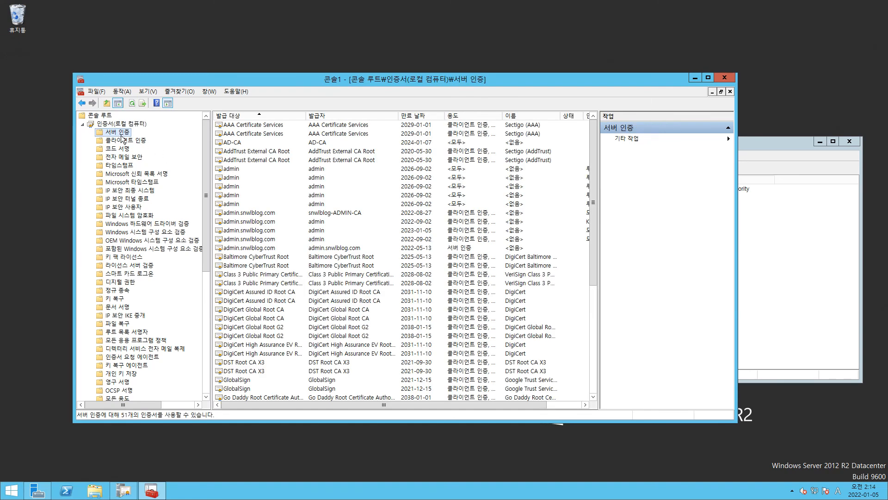
{"action": "right_click", "coordinate": [117, 133]}
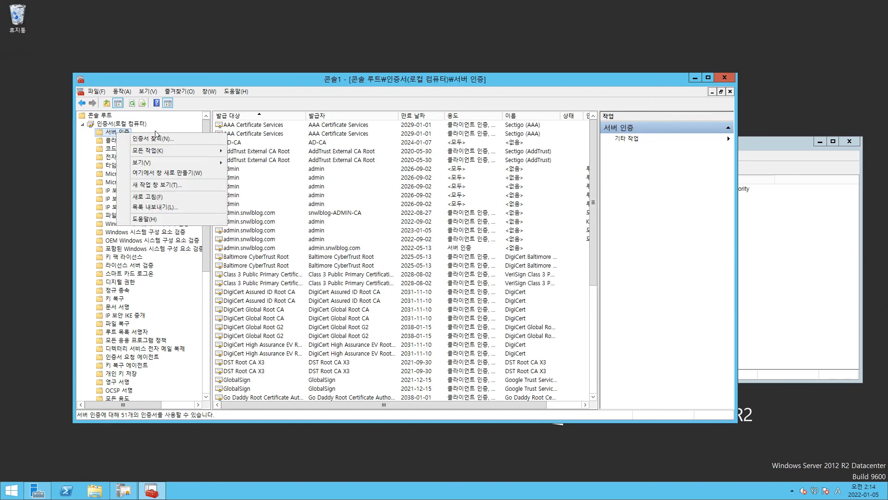
{"action": "mouse_move", "coordinate": [174, 153]}
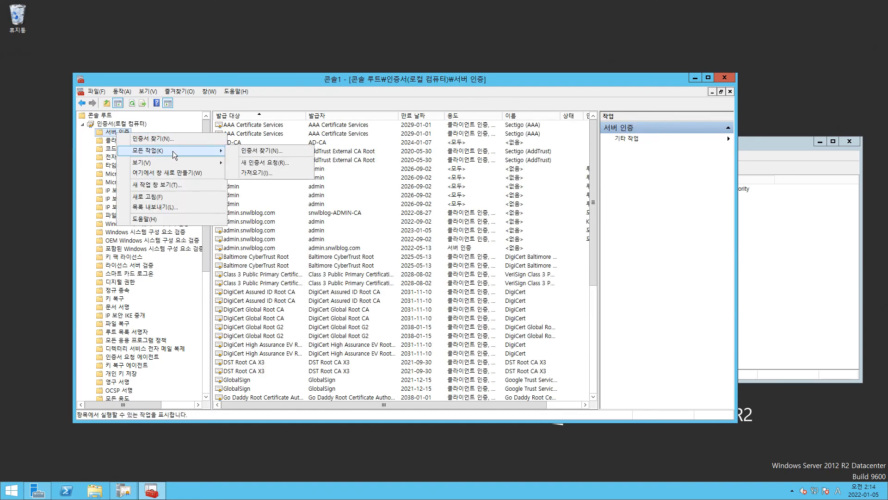
{"action": "left_click", "coordinate": [259, 165]}
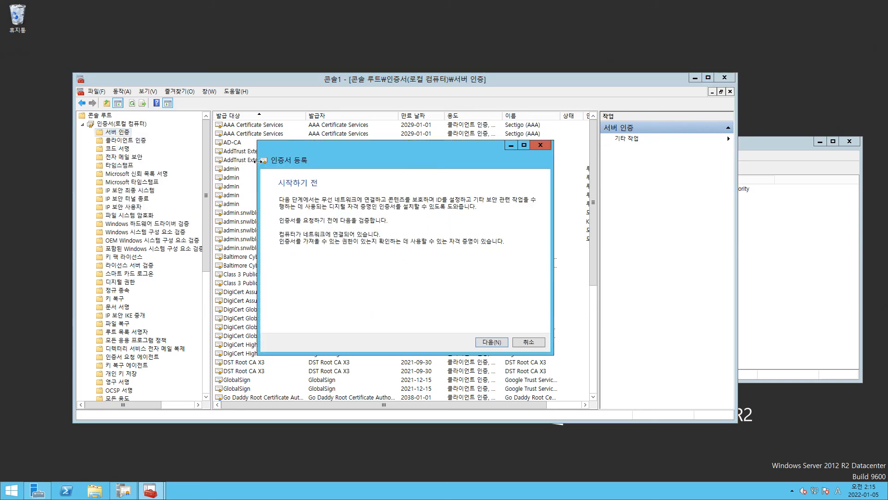
{"action": "left_click", "coordinate": [493, 343]}
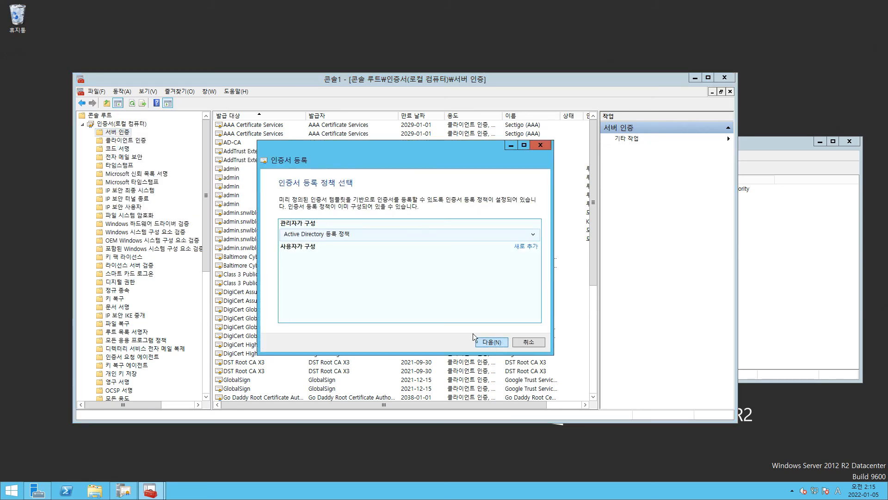
{"action": "left_click", "coordinate": [494, 344]}
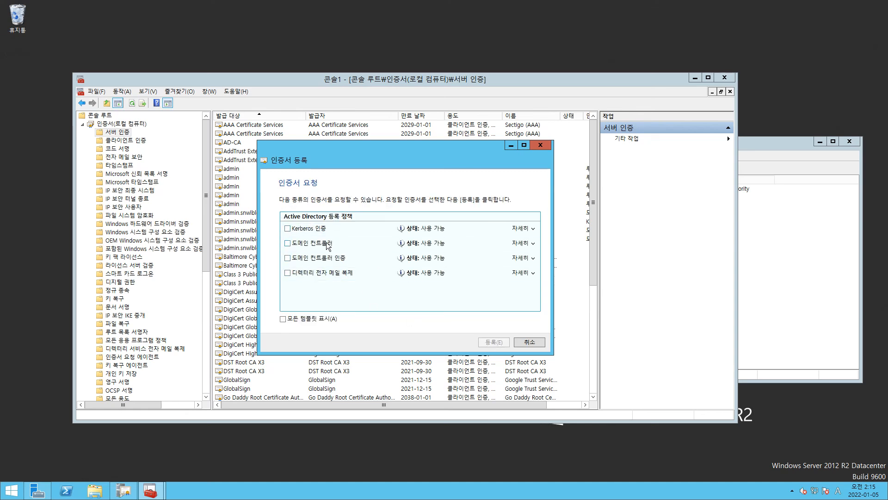
{"action": "left_click", "coordinate": [288, 244]}
{"action": "left_click", "coordinate": [494, 342]}
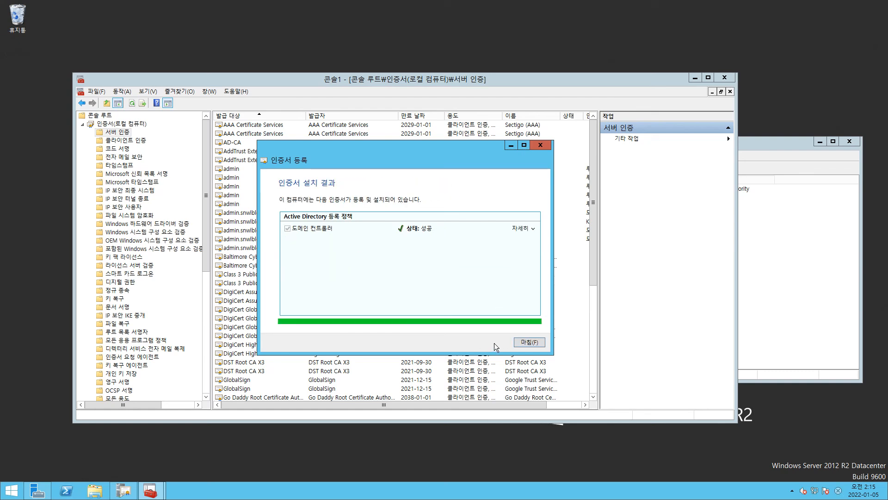
{"action": "left_click", "coordinate": [532, 343]}
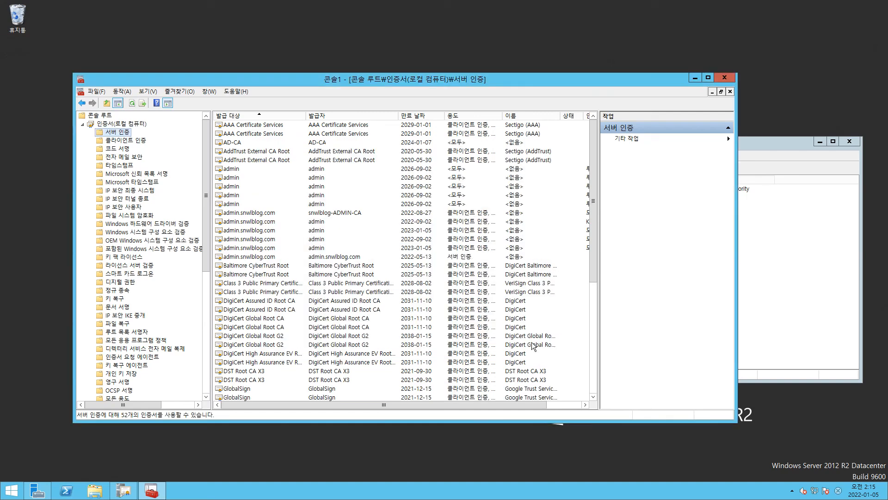
Step: Open the issued domain controller certificate with request ID 12 from the admin authority's issued certificates (발급된 인증서) in Certification Authority
{"action": "left_click", "coordinate": [785, 238]}
{"action": "left_click_drag", "start_coordinate": [590, 143], "coordinate": [478, 138]}
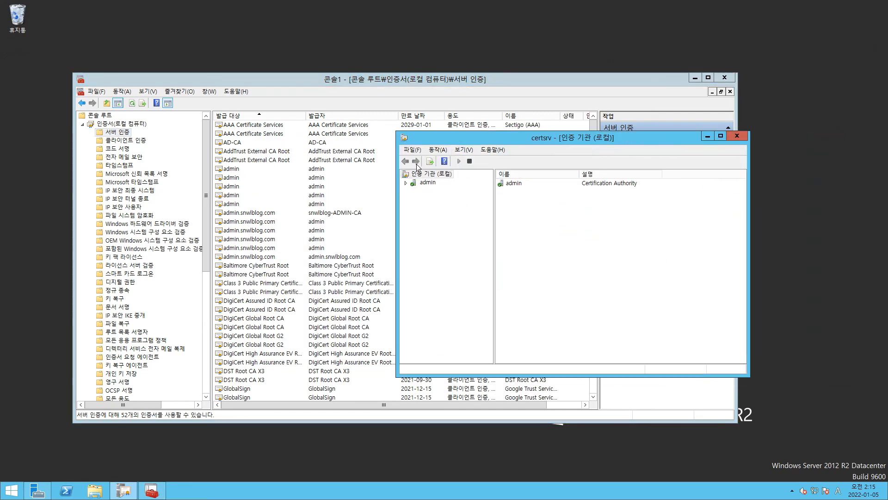
{"action": "left_click", "coordinate": [406, 183]}
{"action": "left_click", "coordinate": [439, 200]}
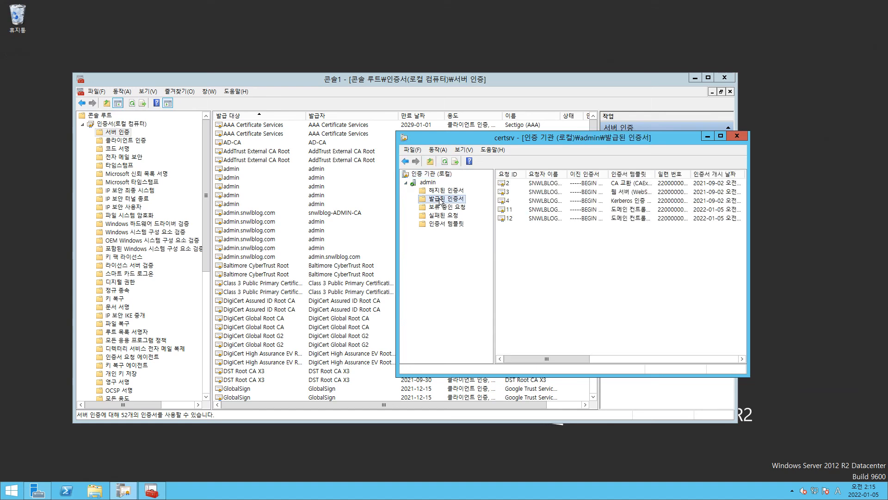
{"action": "left_click_drag", "start_coordinate": [654, 175], "coordinate": [691, 202]}
{"action": "left_click", "coordinate": [654, 218]}
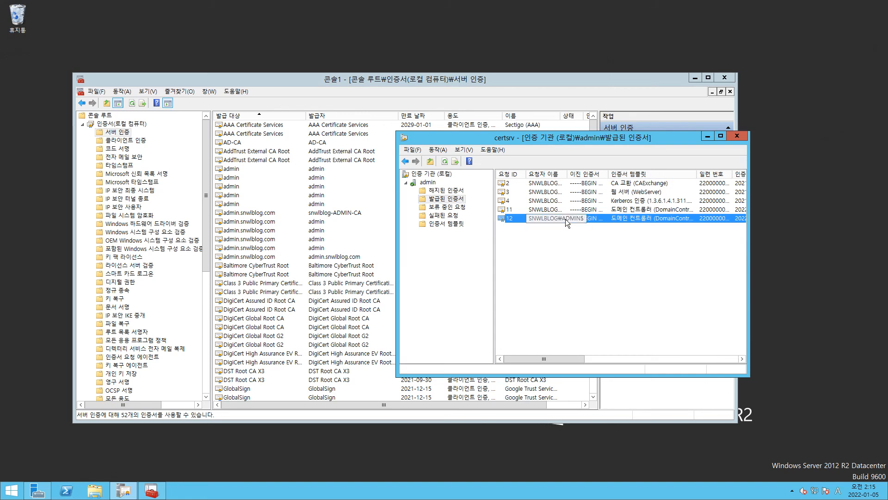
{"action": "right_click", "coordinate": [579, 218]}
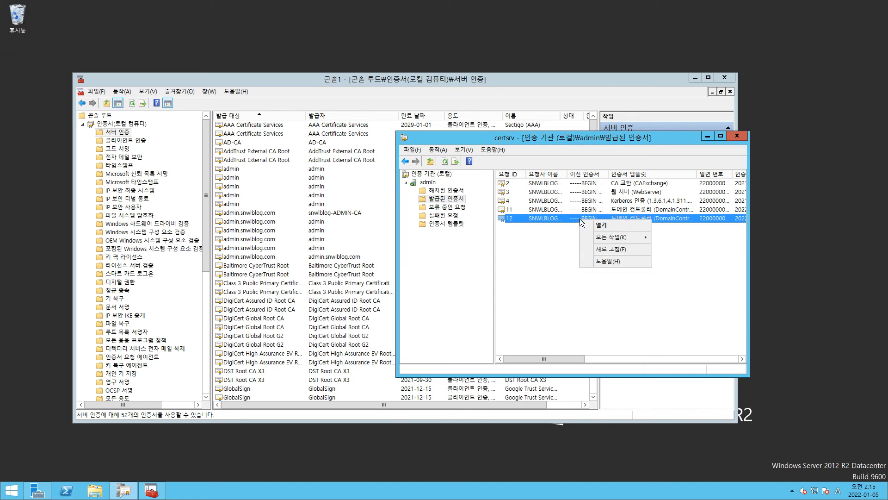
{"action": "left_click", "coordinate": [609, 224]}
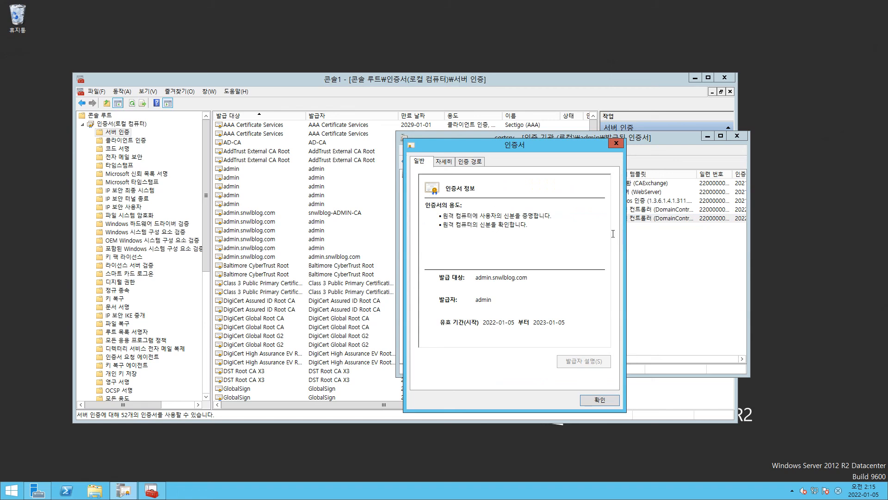
Step: Start exporting the certificate to a file in DER encoded binary X.509 (.CER) format
{"action": "left_click", "coordinate": [453, 161]}
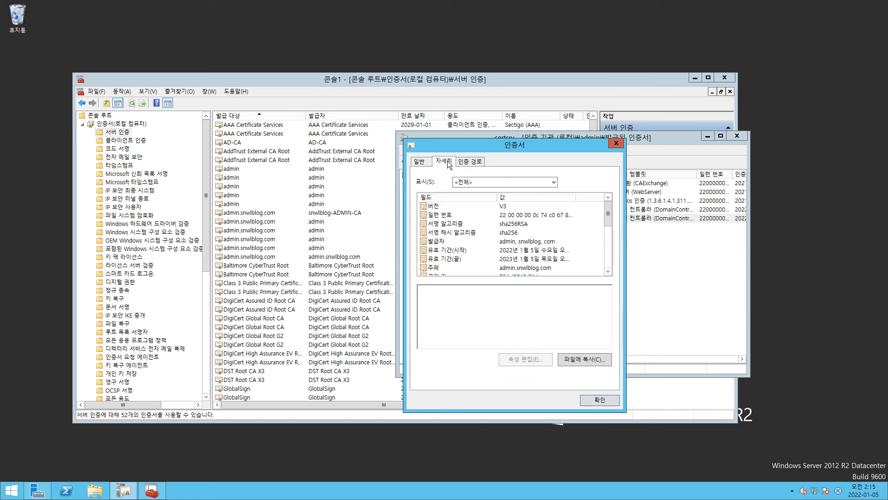
{"action": "left_click", "coordinate": [584, 360]}
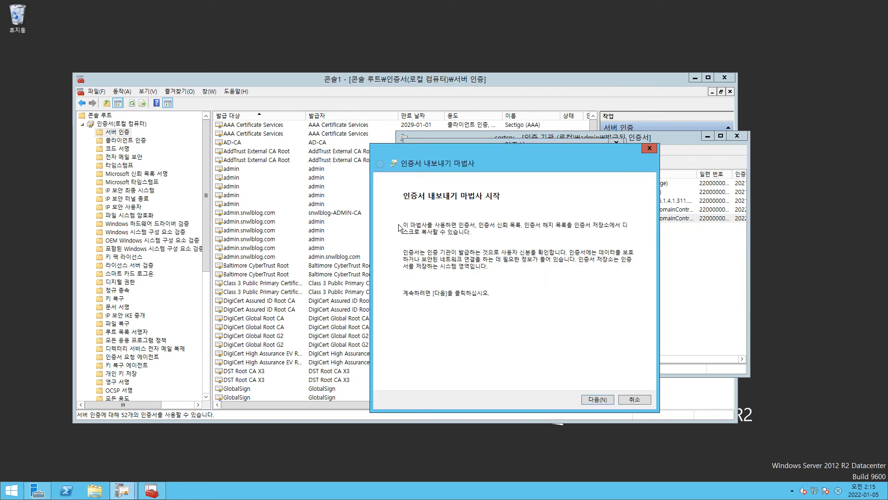
{"action": "left_click", "coordinate": [595, 399]}
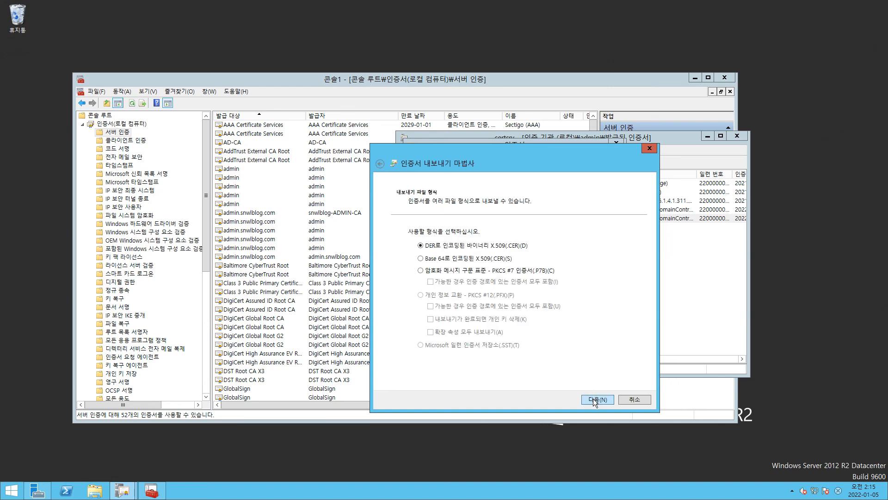
{"action": "left_click", "coordinate": [599, 400]}
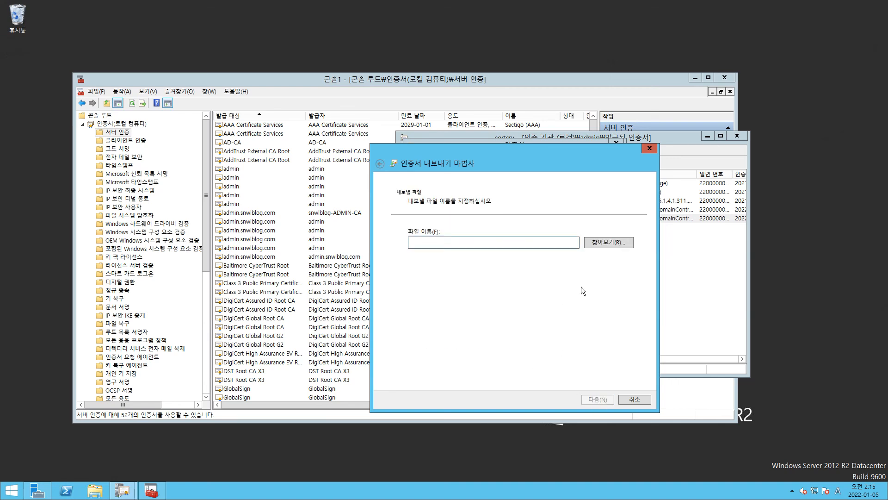
Step: Save the exported certificate as LDAPS on the desktop, complete the export and close the certificate
{"action": "left_click", "coordinate": [608, 242]}
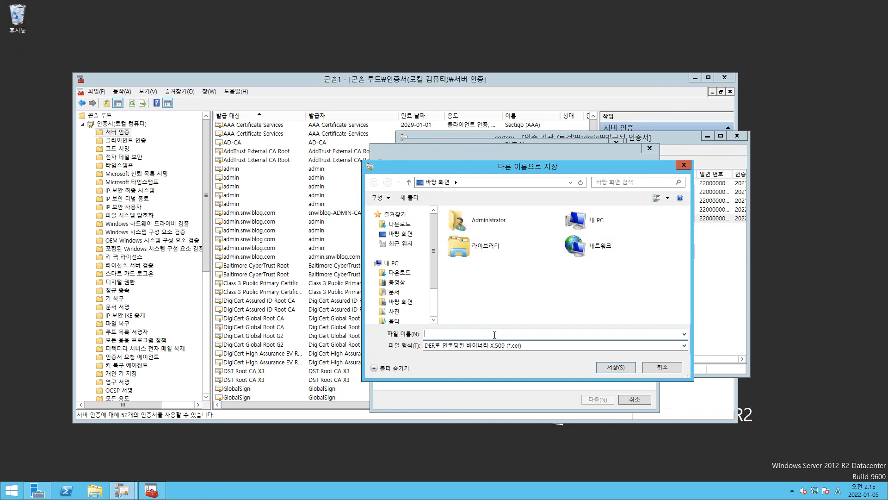
{"action": "type", "text": "LDAPS"}
{"action": "key", "text": "Return"}
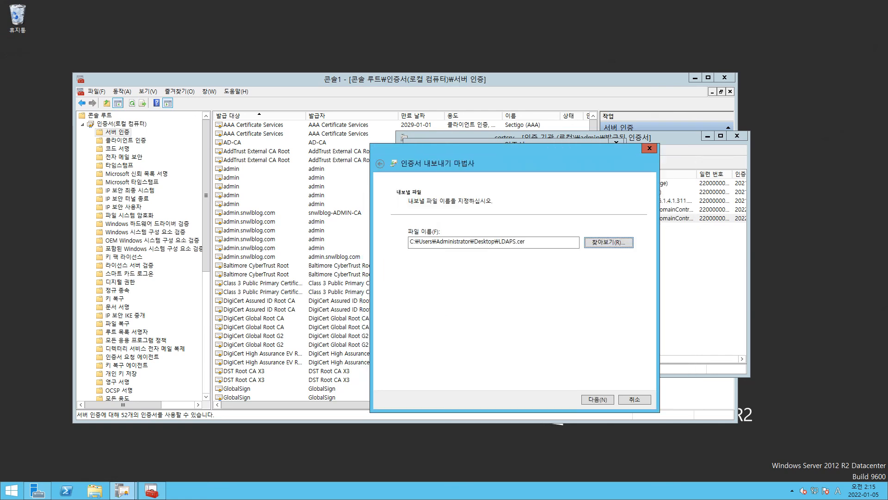
{"action": "left_click", "coordinate": [596, 399]}
{"action": "left_click", "coordinate": [598, 399]}
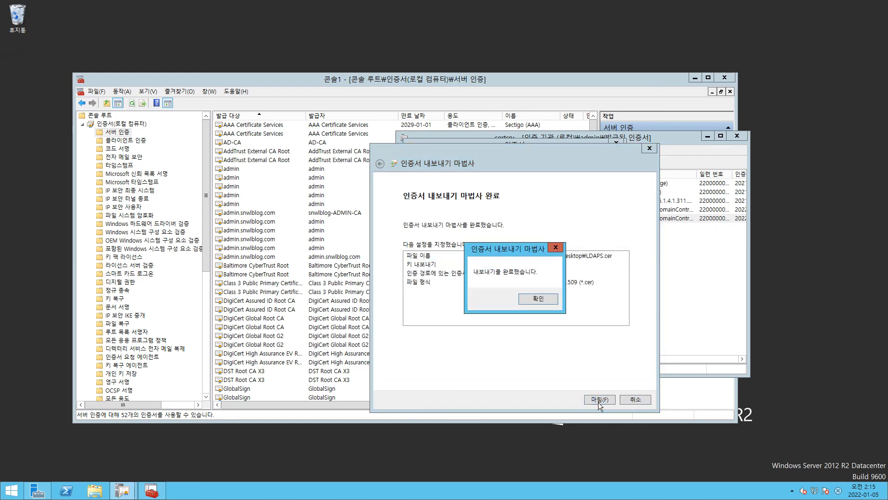
{"action": "left_click", "coordinate": [538, 298]}
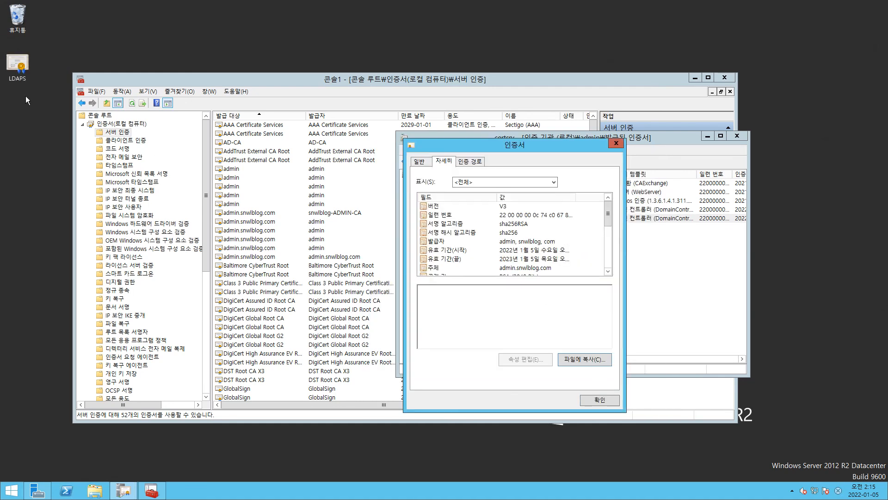
{"action": "left_click", "coordinate": [10, 61]}
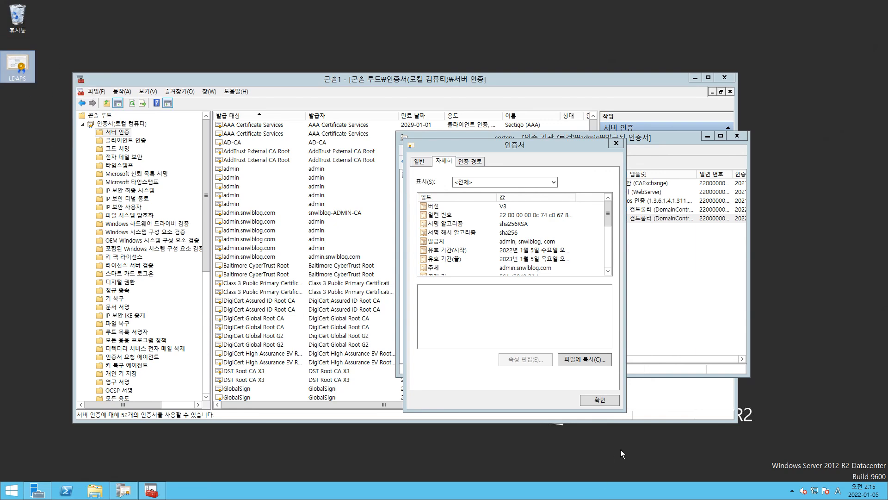
{"action": "left_click", "coordinate": [598, 401]}
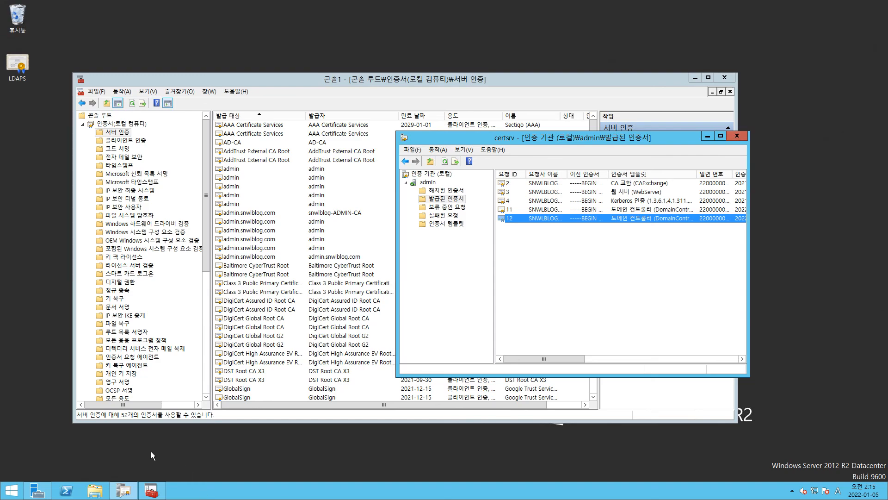
{"action": "left_click", "coordinate": [151, 451]}
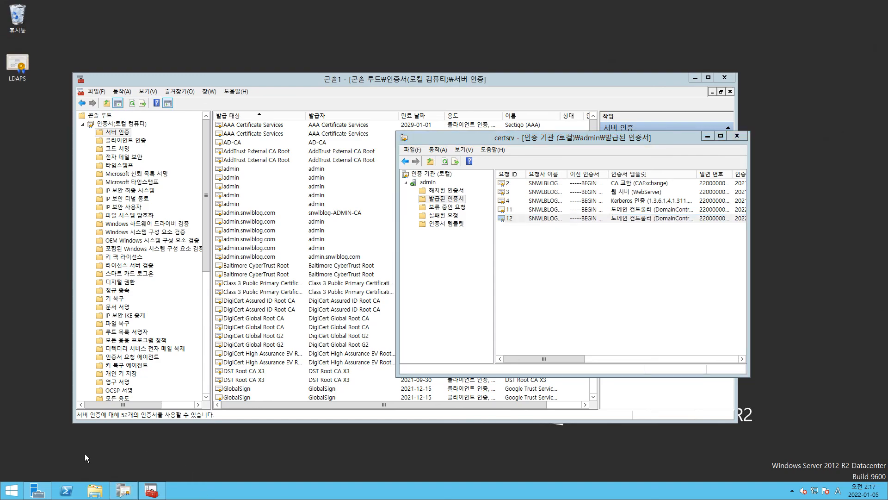
{"action": "left_click", "coordinate": [10, 490]}
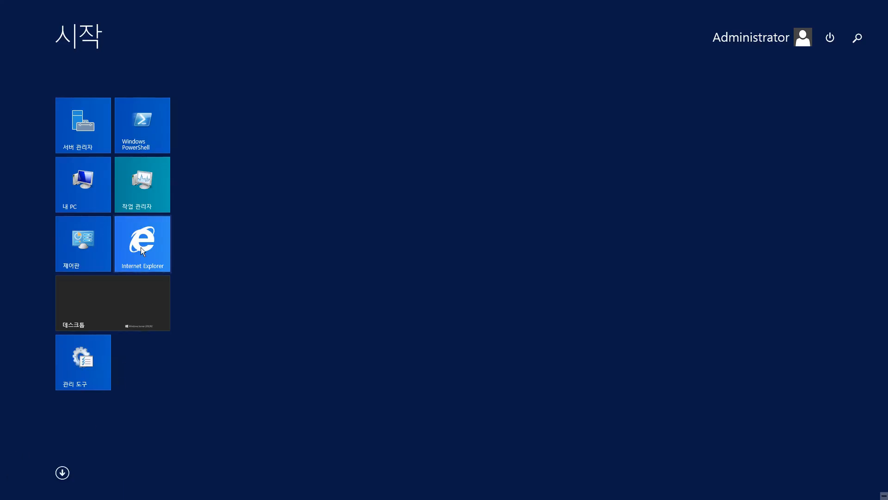
{"action": "left_click", "coordinate": [143, 250]}
{"action": "left_click", "coordinate": [387, 64]}
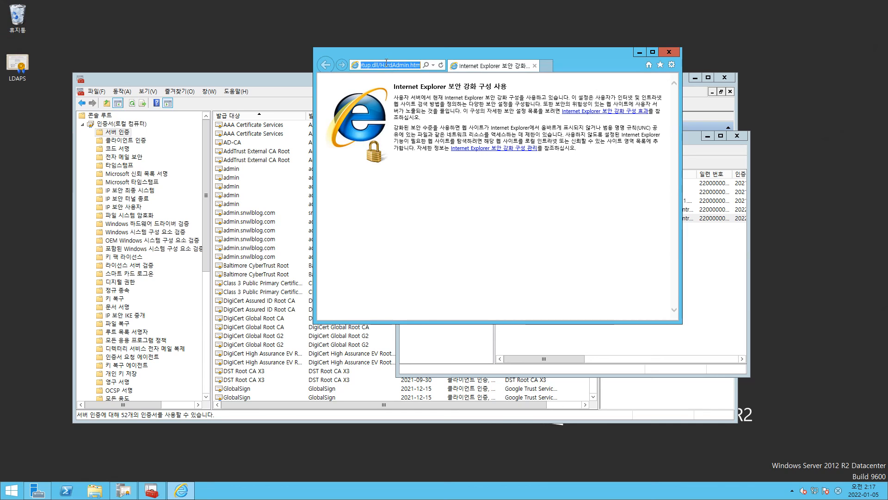
{"action": "type", "text": "h"}
{"action": "type", "text": "ps"}
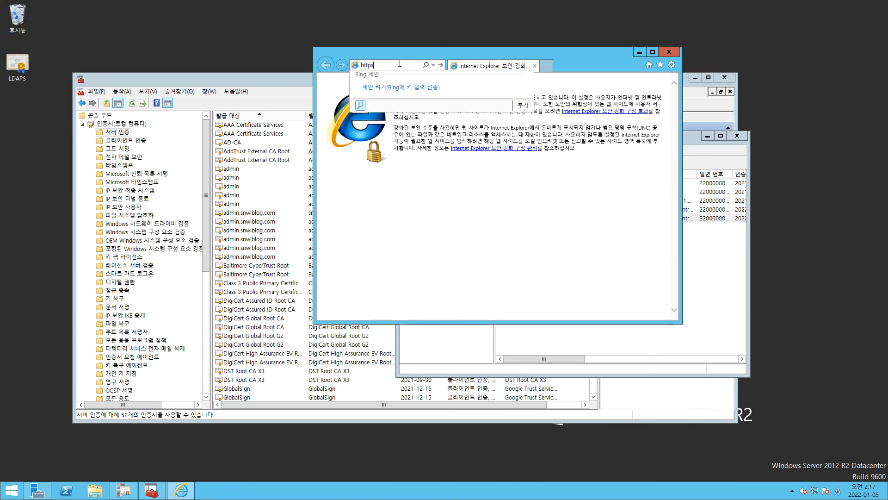
{"action": "type", "text": "://192.168."}
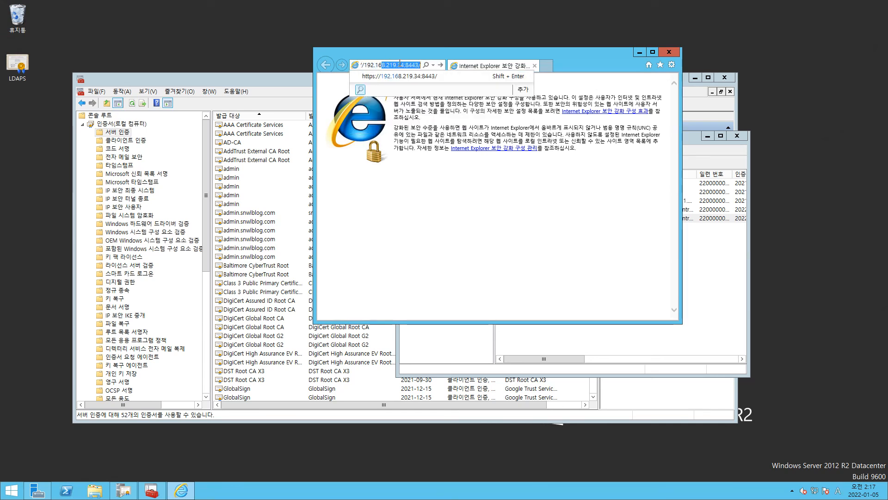
{"action": "type", "text": "219.34"}
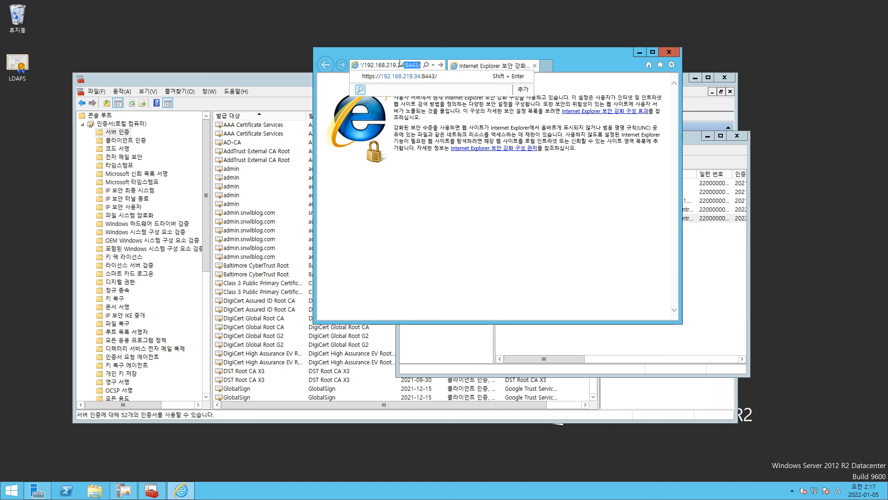
{"action": "key", "text": "Return"}
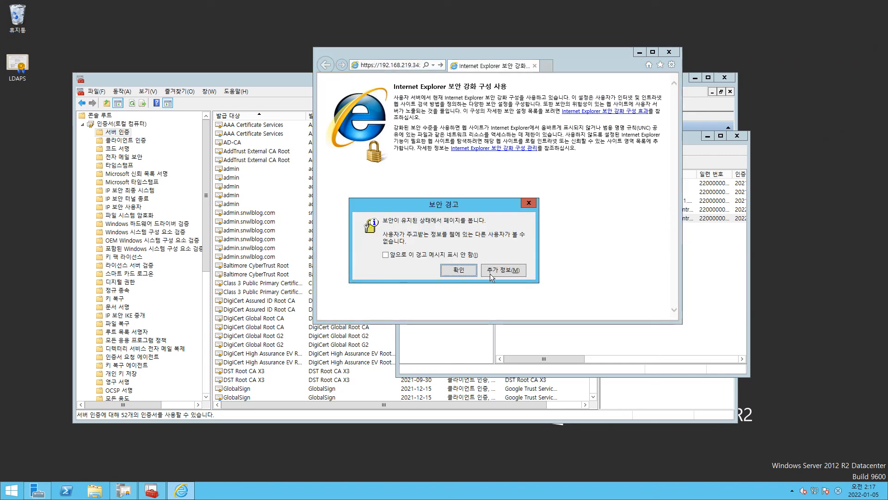
{"action": "left_click", "coordinate": [456, 274]}
{"action": "left_click", "coordinate": [382, 211]}
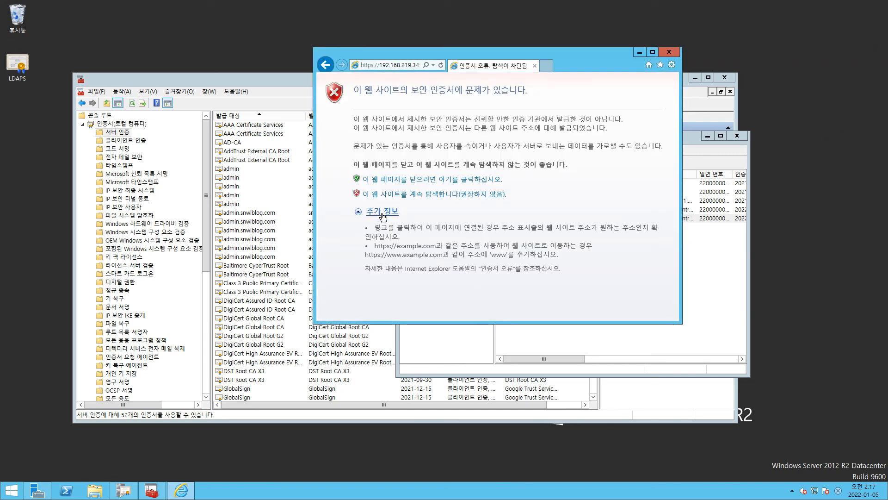
{"action": "left_click", "coordinate": [393, 196]}
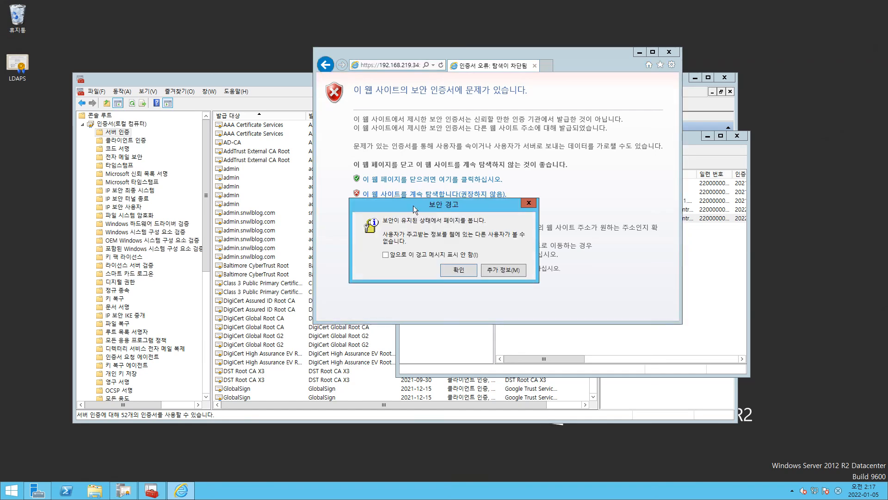
{"action": "left_click", "coordinate": [456, 274]}
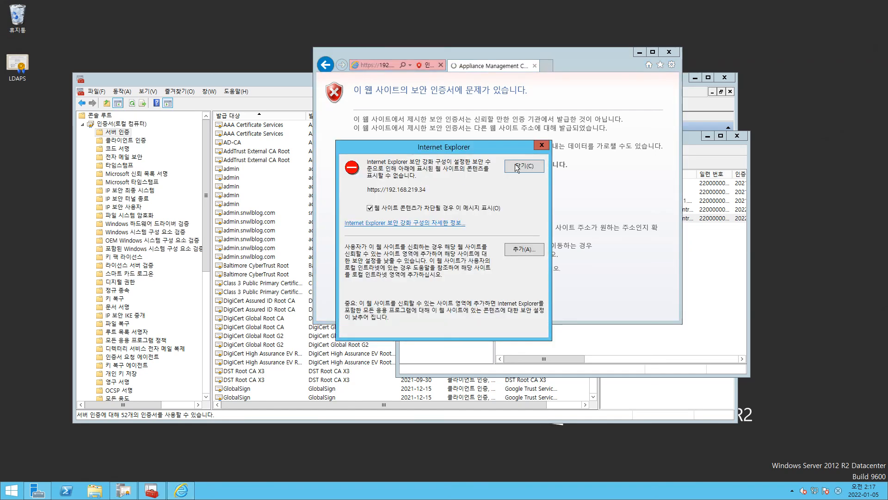
{"action": "left_click", "coordinate": [524, 249]}
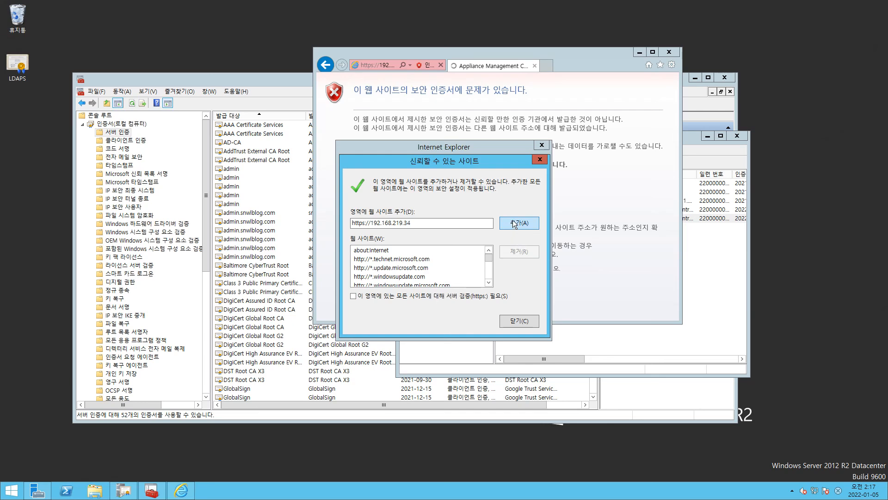
{"action": "left_click", "coordinate": [515, 321]}
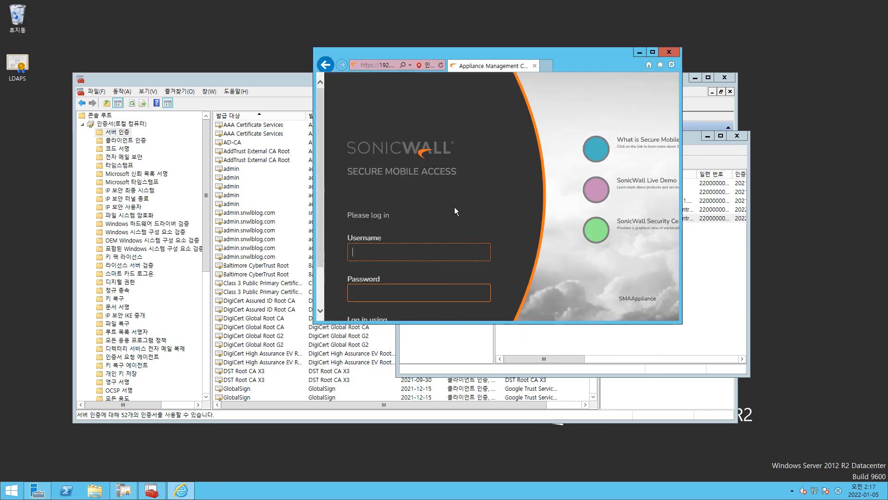
Step: Maximize the browser window and log in to the management console as admin with the account password
{"action": "double_click", "coordinate": [584, 54]}
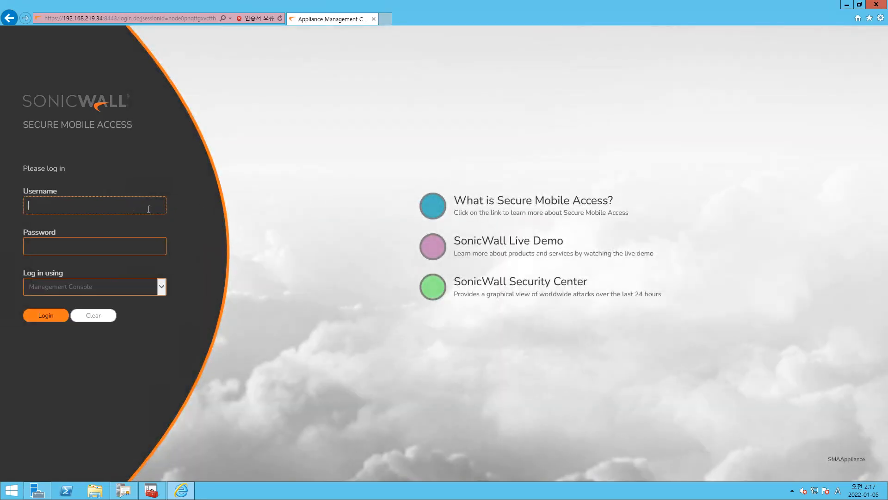
{"action": "type", "text": "admin"}
{"action": "key", "text": "Tab"}
{"action": "type", "text": "********"}
{"action": "key", "text": "Return"}
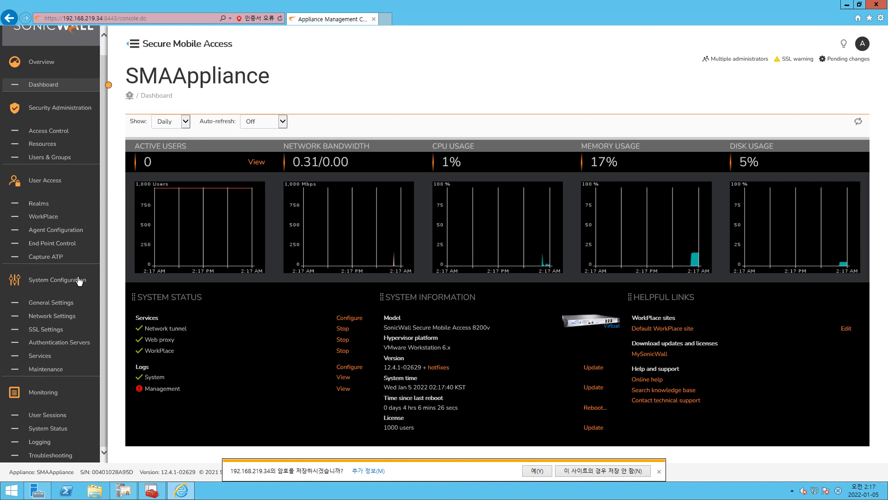
Step: Open the CA certificates list in the SSL settings, dismiss the browser's save-password prompt and start importing a new CA certificate
{"action": "left_click", "coordinate": [37, 330]}
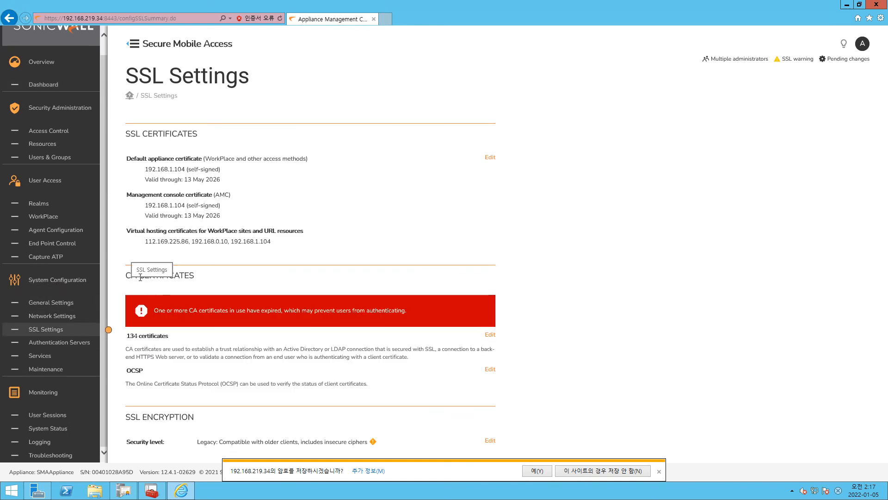
{"action": "left_click_drag", "start_coordinate": [184, 275], "coordinate": [135, 305]}
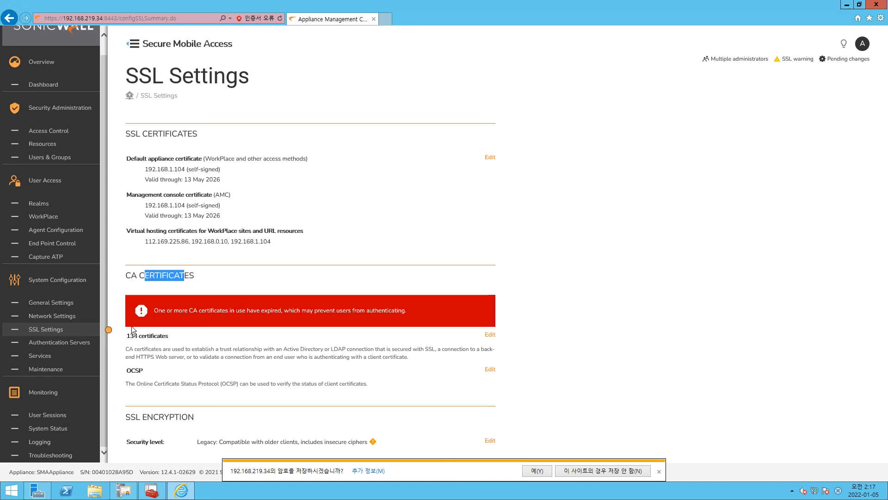
{"action": "left_click", "coordinate": [491, 336]}
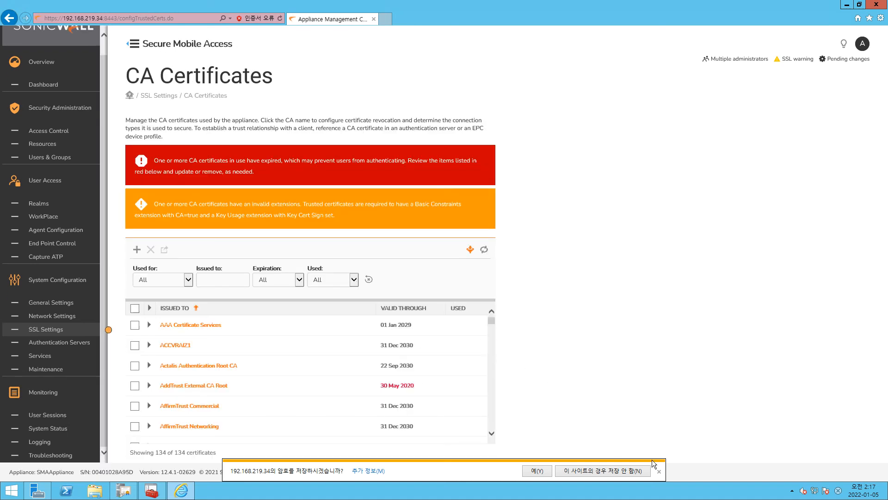
{"action": "left_click", "coordinate": [659, 471]}
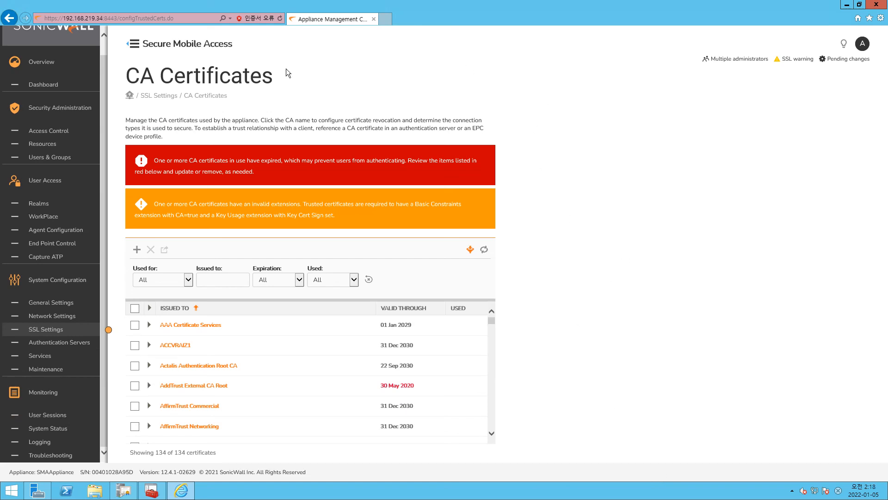
{"action": "left_click", "coordinate": [138, 250]}
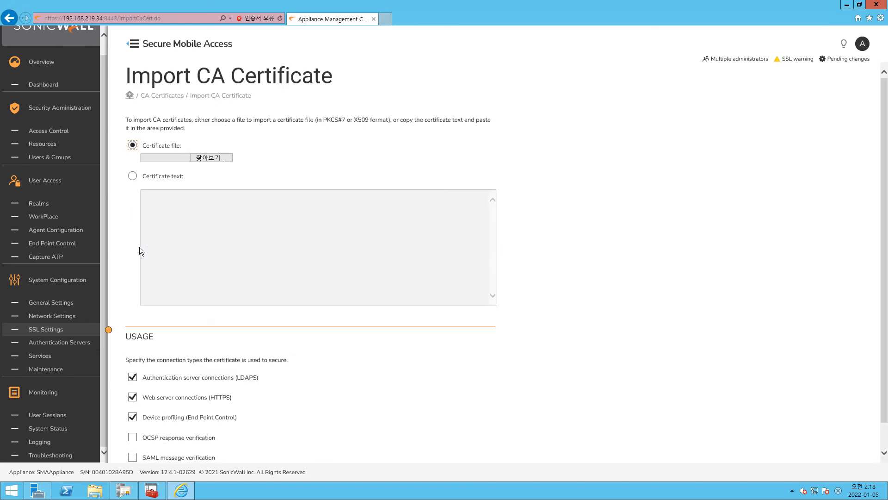
Step: Import the LDAPS certificate file from the desktop, with the web server connections (HTTPS) usage cleared
{"action": "left_click", "coordinate": [209, 156]}
{"action": "left_click", "coordinate": [113, 166]}
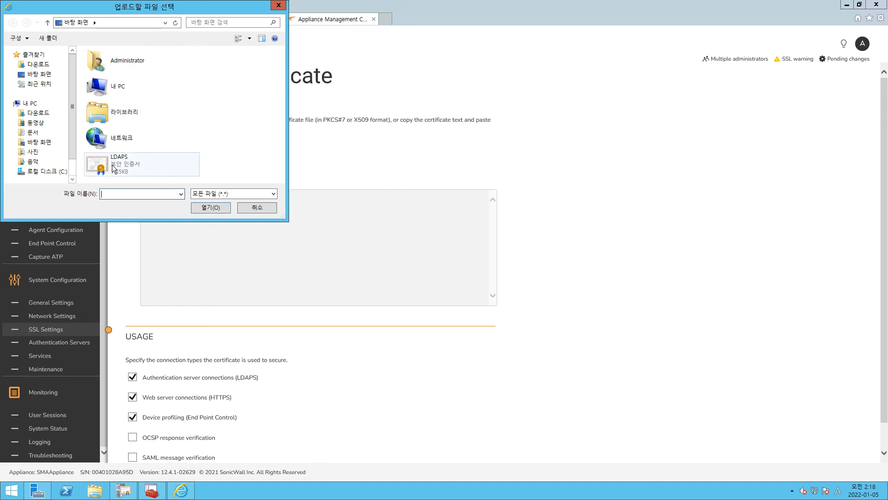
{"action": "double_click", "coordinate": [112, 164]}
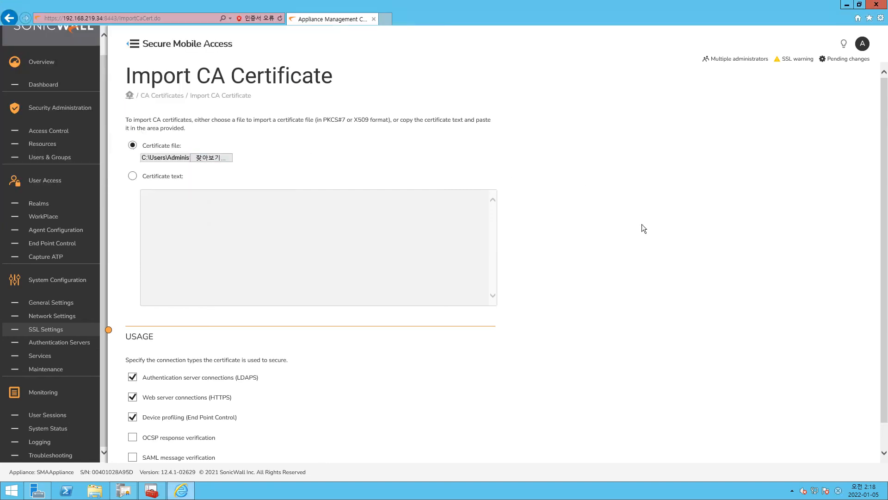
{"action": "scroll", "coordinate": [361, 288], "scroll_direction": "down", "scroll_amount": 1}
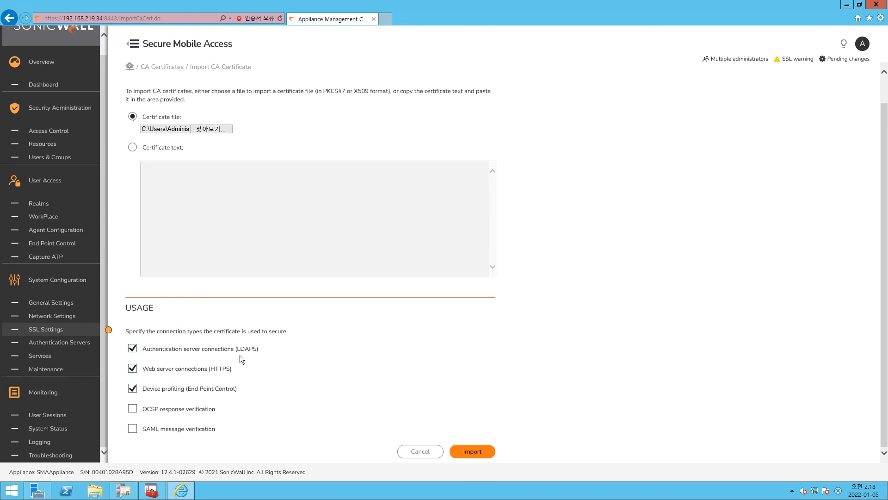
{"action": "left_click", "coordinate": [132, 368]}
{"action": "left_click", "coordinate": [478, 451]}
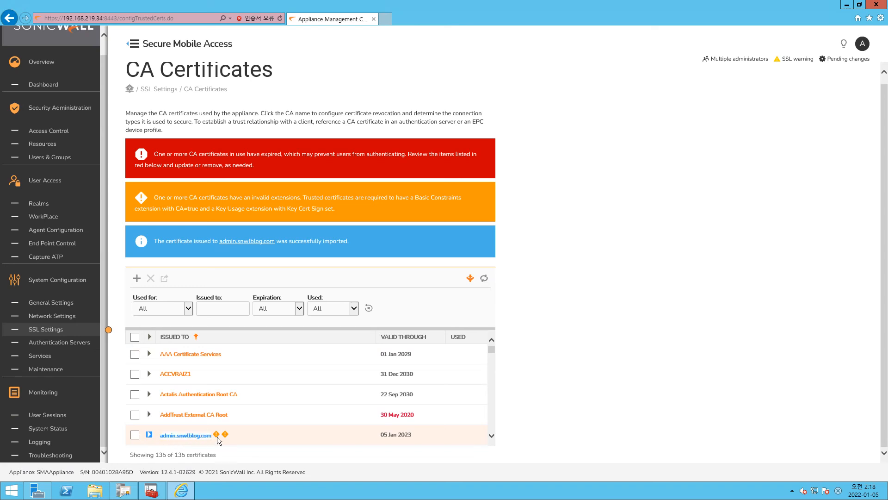
{"action": "left_click_drag", "start_coordinate": [421, 438], "coordinate": [325, 430]}
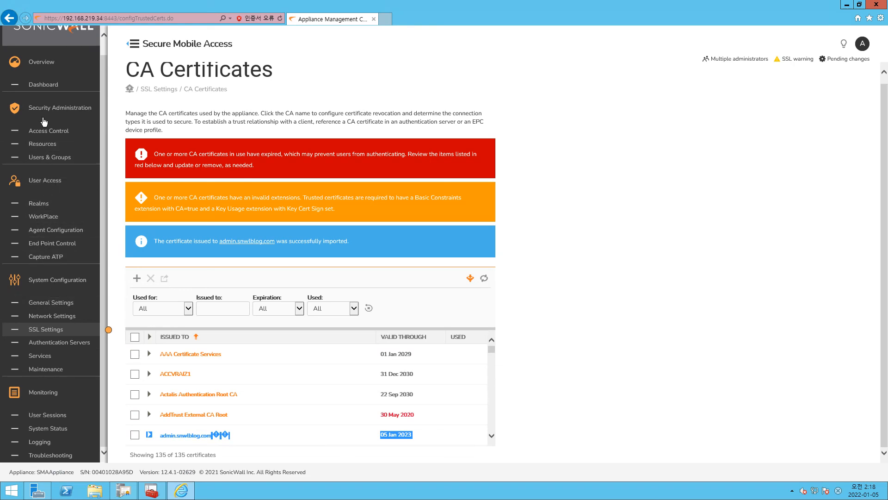
Step: Go to the authentication servers and open the AD_Users server for editing
{"action": "scroll", "coordinate": [46, 160], "scroll_direction": "up", "scroll_amount": 1}
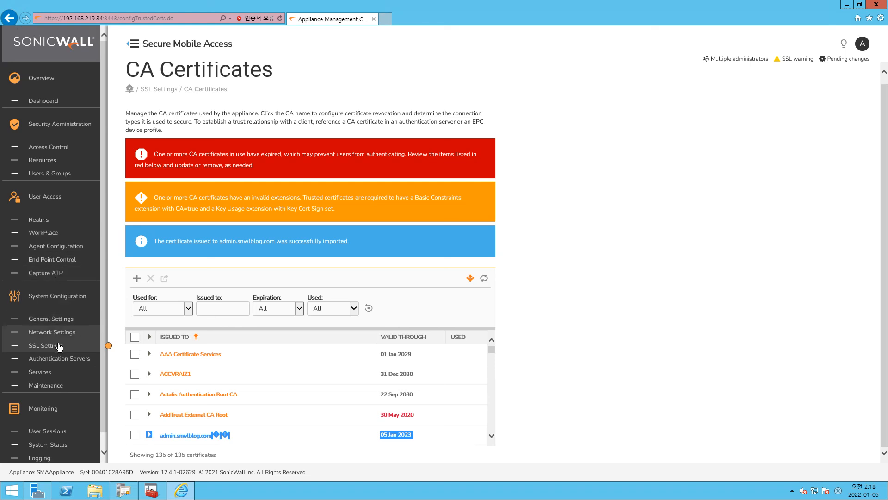
{"action": "left_click", "coordinate": [56, 359]}
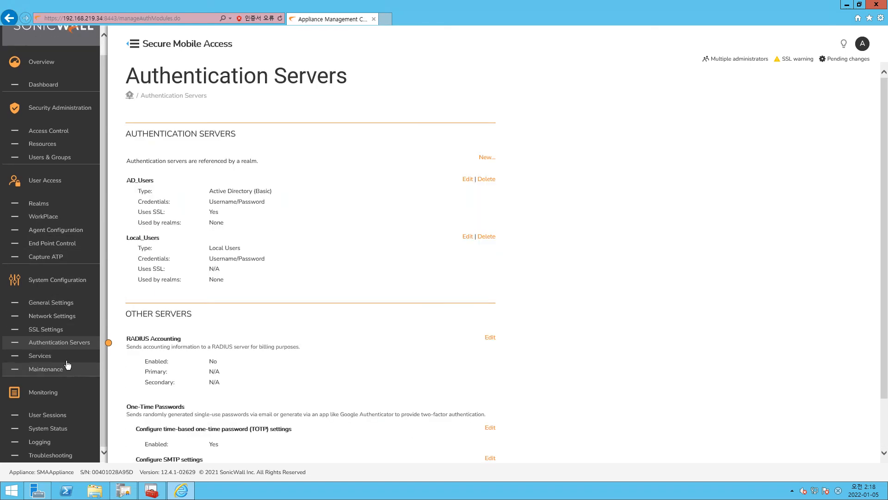
{"action": "left_click_drag", "start_coordinate": [166, 161], "coordinate": [174, 178]}
{"action": "left_click", "coordinate": [352, 171]}
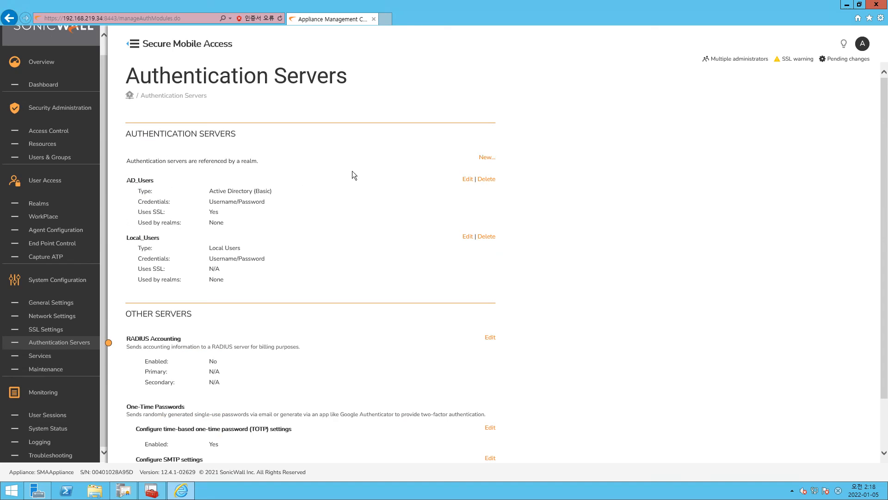
{"action": "left_click", "coordinate": [467, 179]}
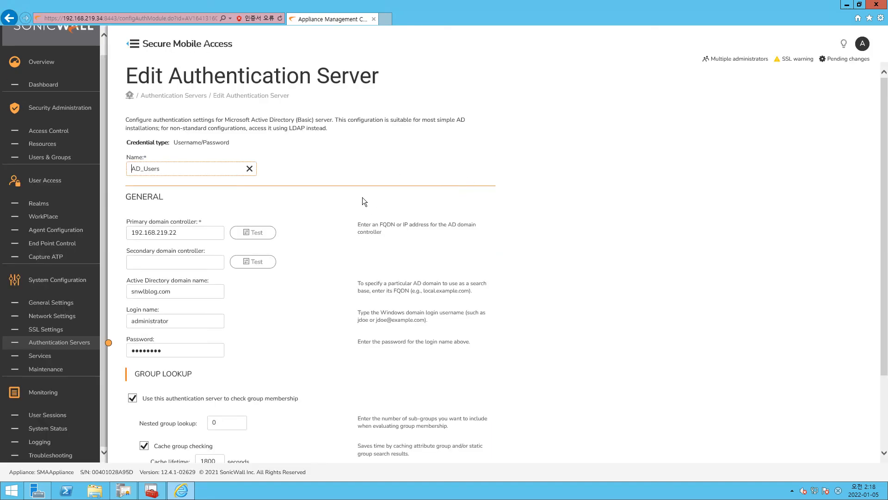
Step: Expand the Active Directory over SSL settings and make sure SSL is used to secure the directory server connection
{"action": "scroll", "coordinate": [264, 276], "scroll_direction": "down", "scroll_amount": 2}
{"action": "left_click", "coordinate": [136, 390]}
{"action": "scroll", "coordinate": [139, 401], "scroll_direction": "down", "scroll_amount": 2}
{"action": "left_click_drag", "start_coordinate": [165, 366], "coordinate": [185, 365]}
{"action": "scroll", "coordinate": [157, 398], "scroll_direction": "up", "scroll_amount": 3}
{"action": "scroll", "coordinate": [157, 398], "scroll_direction": "down", "scroll_amount": 3}
{"action": "left_click", "coordinate": [143, 363]}
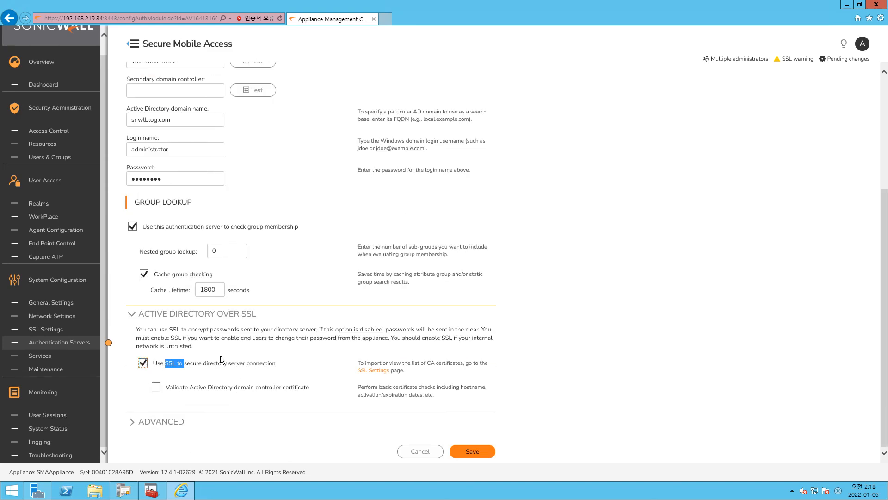
Step: Test the connection to the primary domain controller 192.168.219.22 of the AD_Users server
{"action": "scroll", "coordinate": [279, 291], "scroll_direction": "up", "scroll_amount": 4}
{"action": "left_click", "coordinate": [248, 232]}
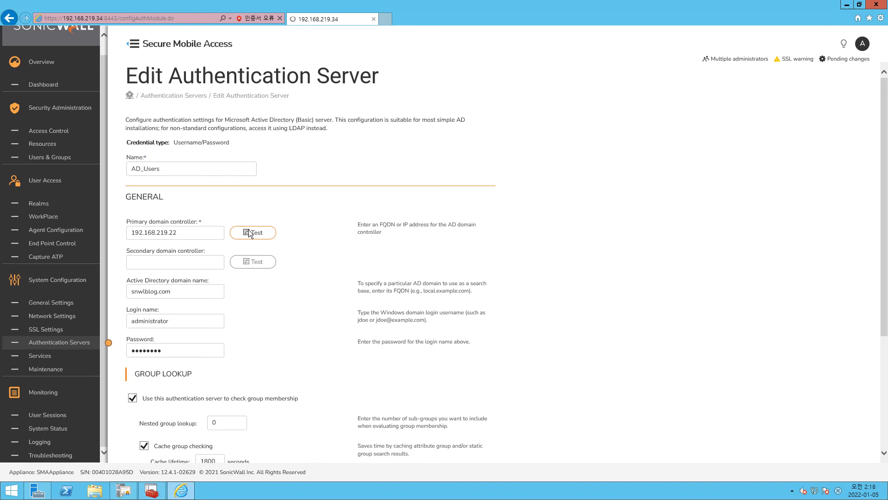
{"action": "left_click_drag", "start_coordinate": [170, 245], "coordinate": [137, 243]}
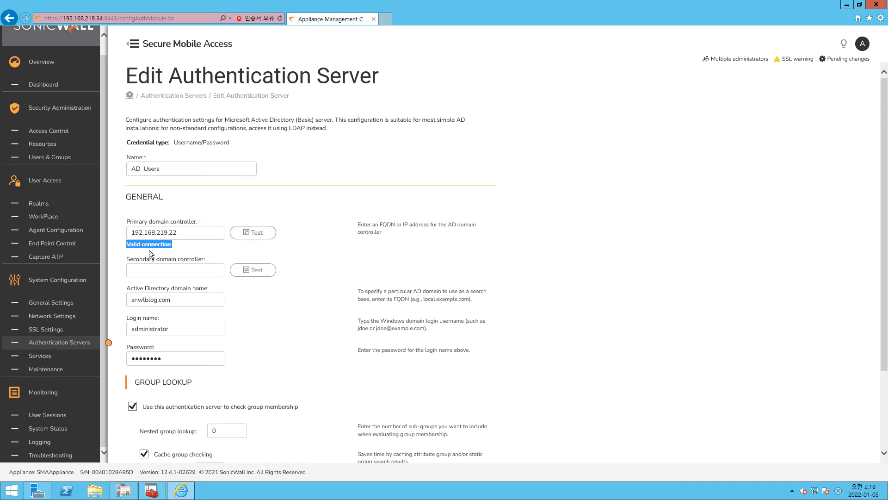
{"action": "left_click", "coordinate": [525, 222]}
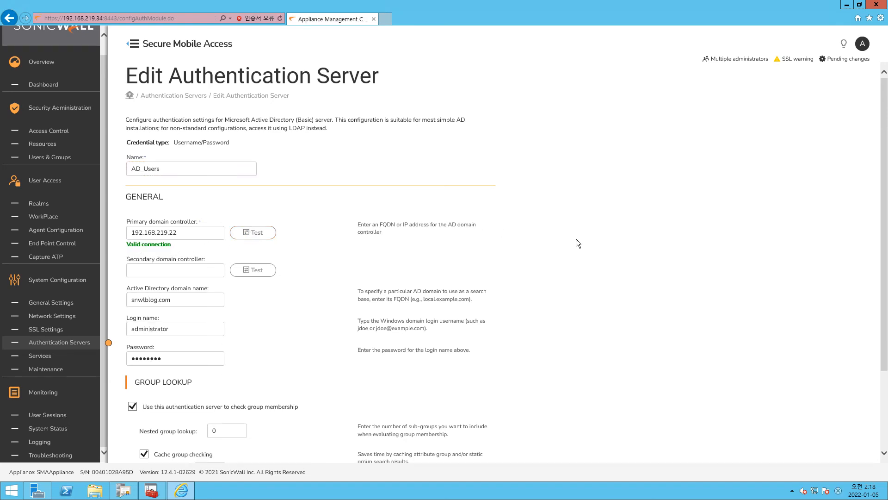